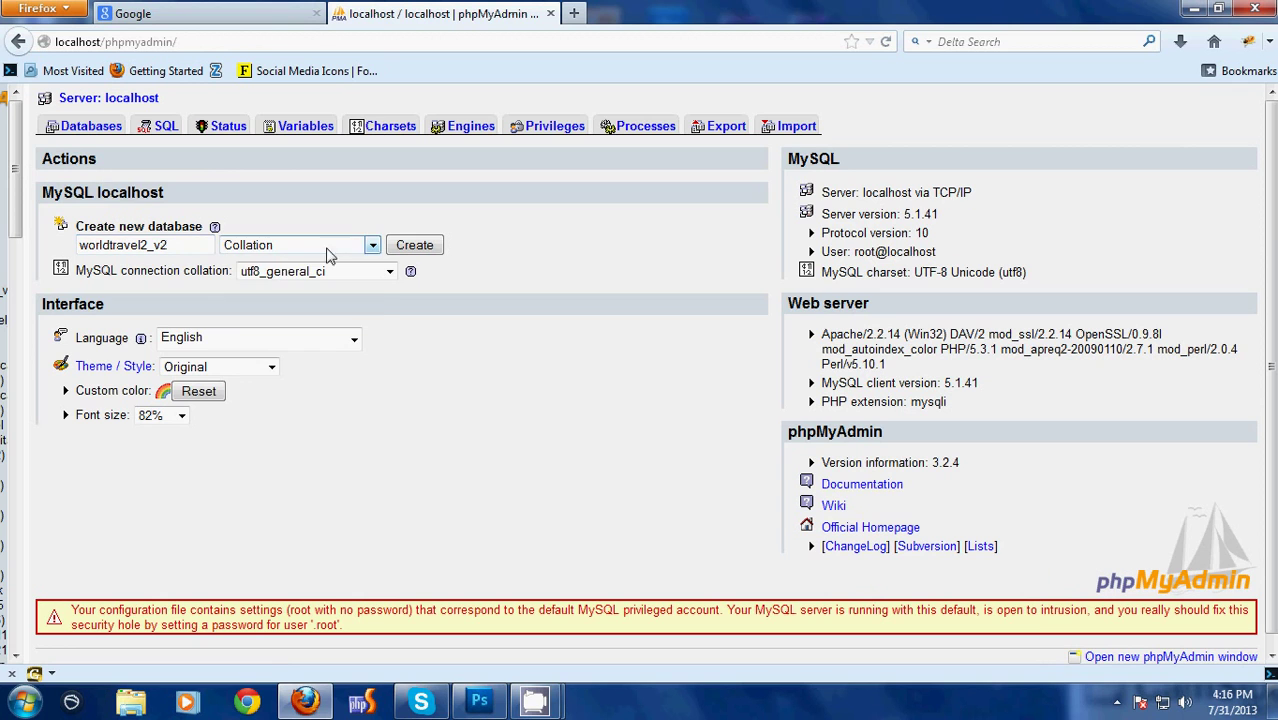
Choose utf8_general_ci collation, copy the name worldtravel2_v2, and create that database
left_click(368, 248)
scroll(385, 545, "down", 15)
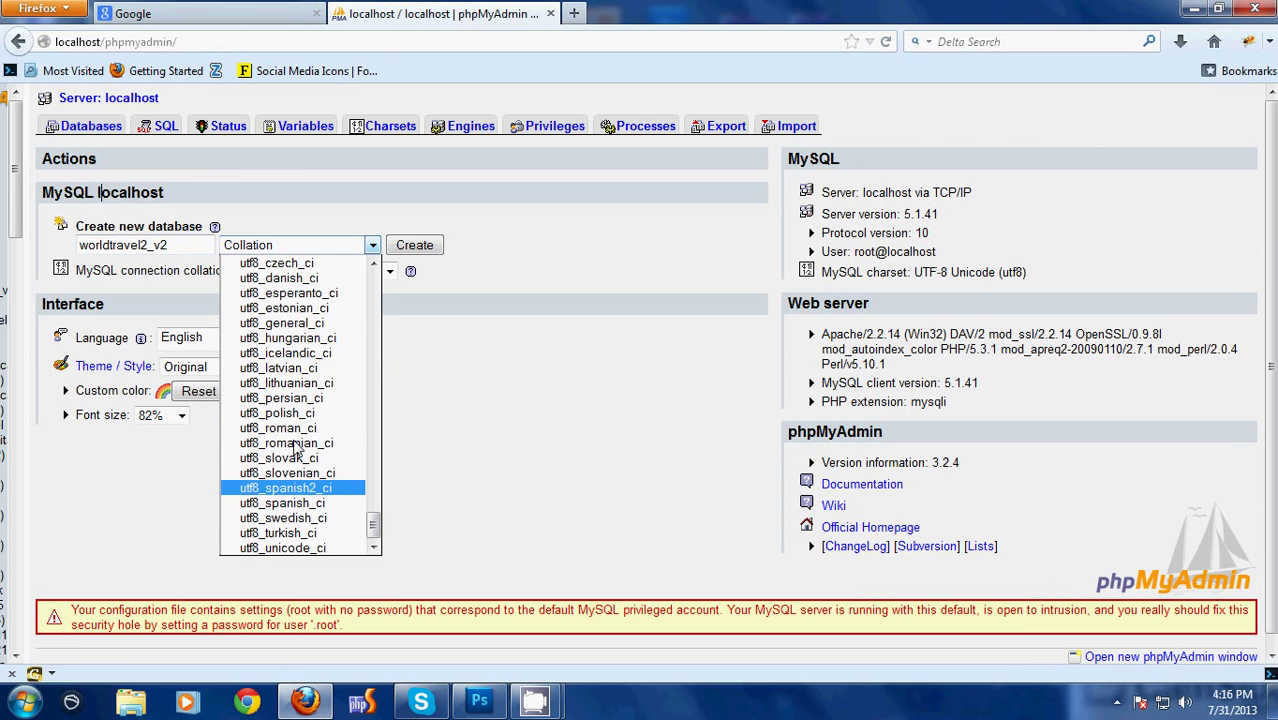
left_click(350, 323)
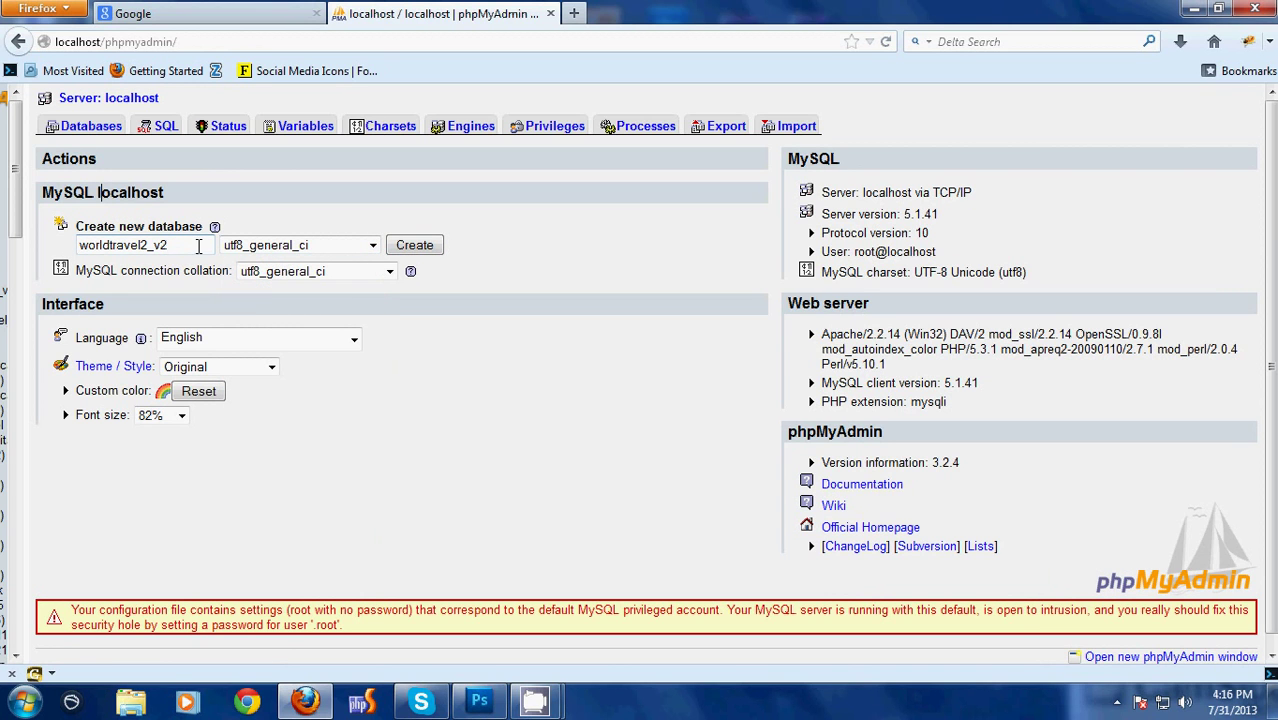
left_click_drag(200, 246, 6, 244)
key("ctrl+c")
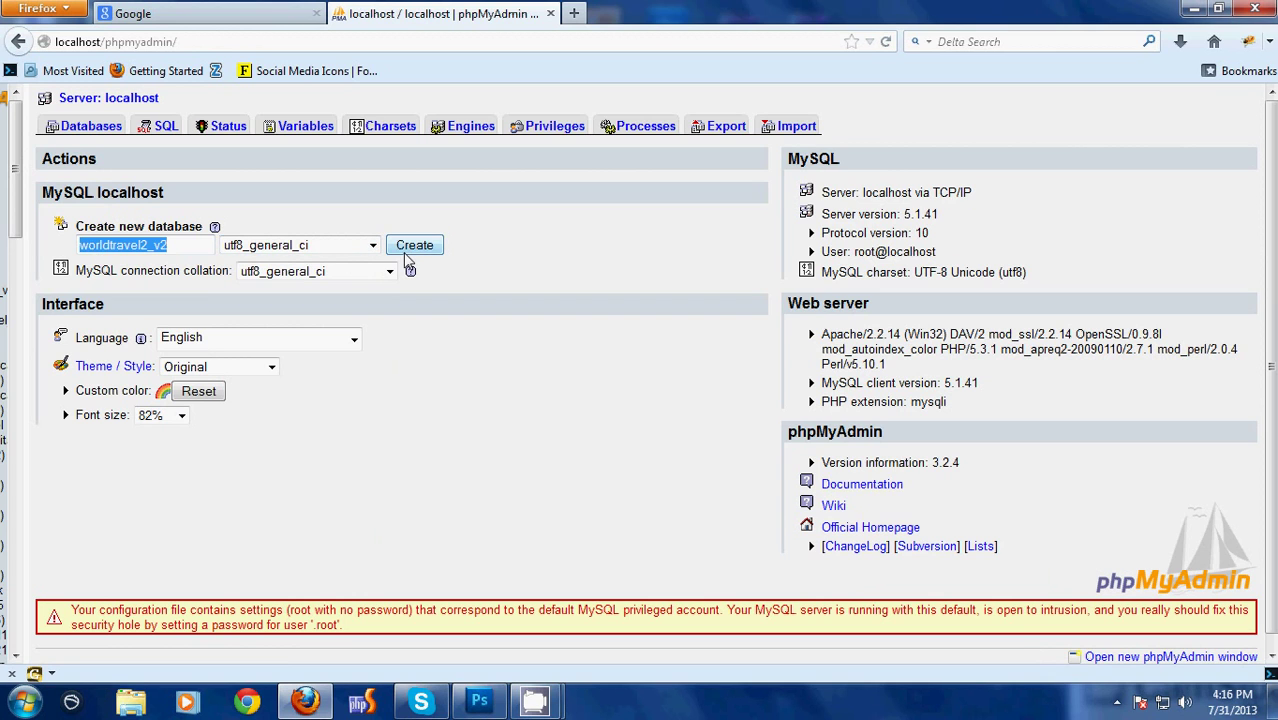
left_click(406, 252)
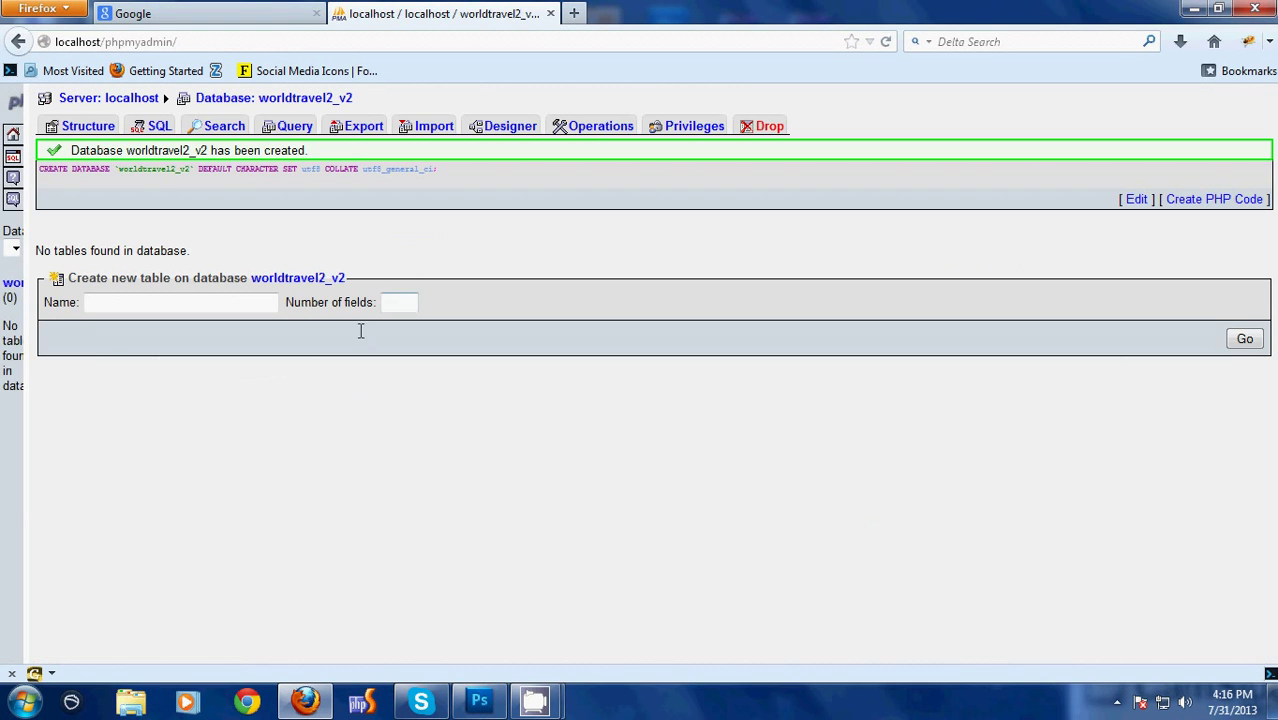
In the former Google tab, load localhost/wordpress/worldtravel2/worldtravel2_v2/
left_click(188, 11)
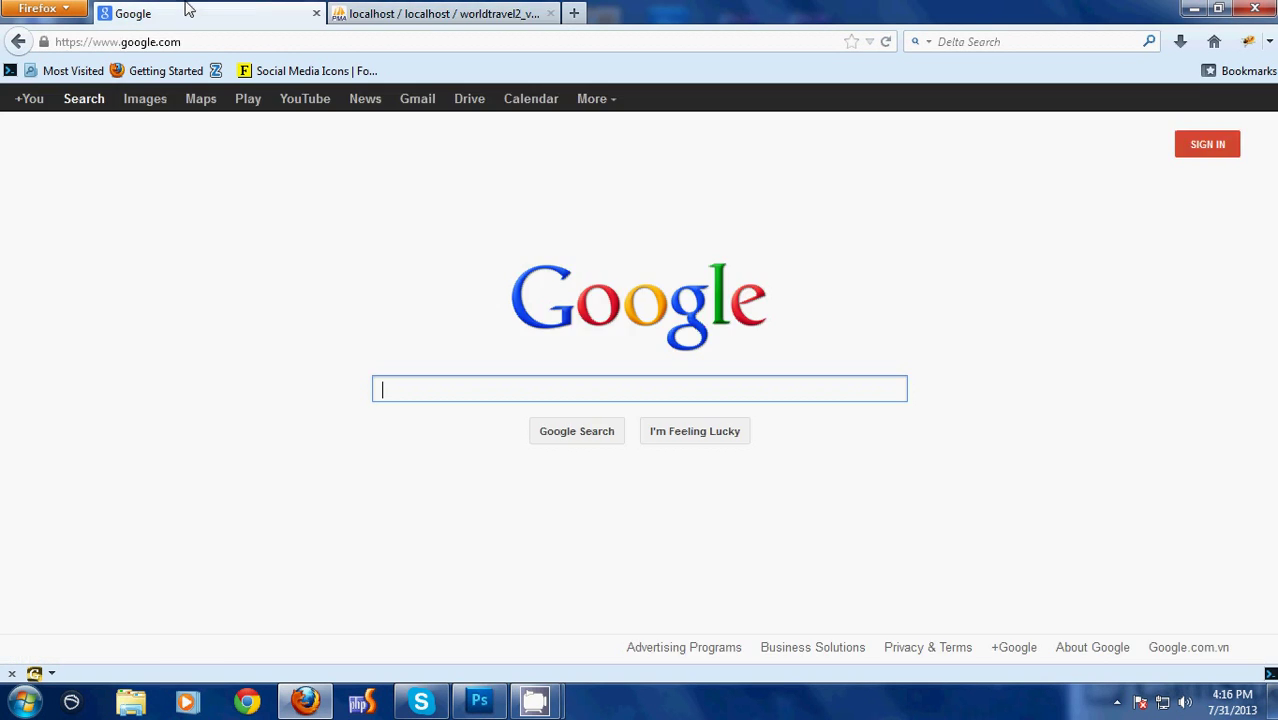
left_click(188, 42)
type("localhost/wordpress/")
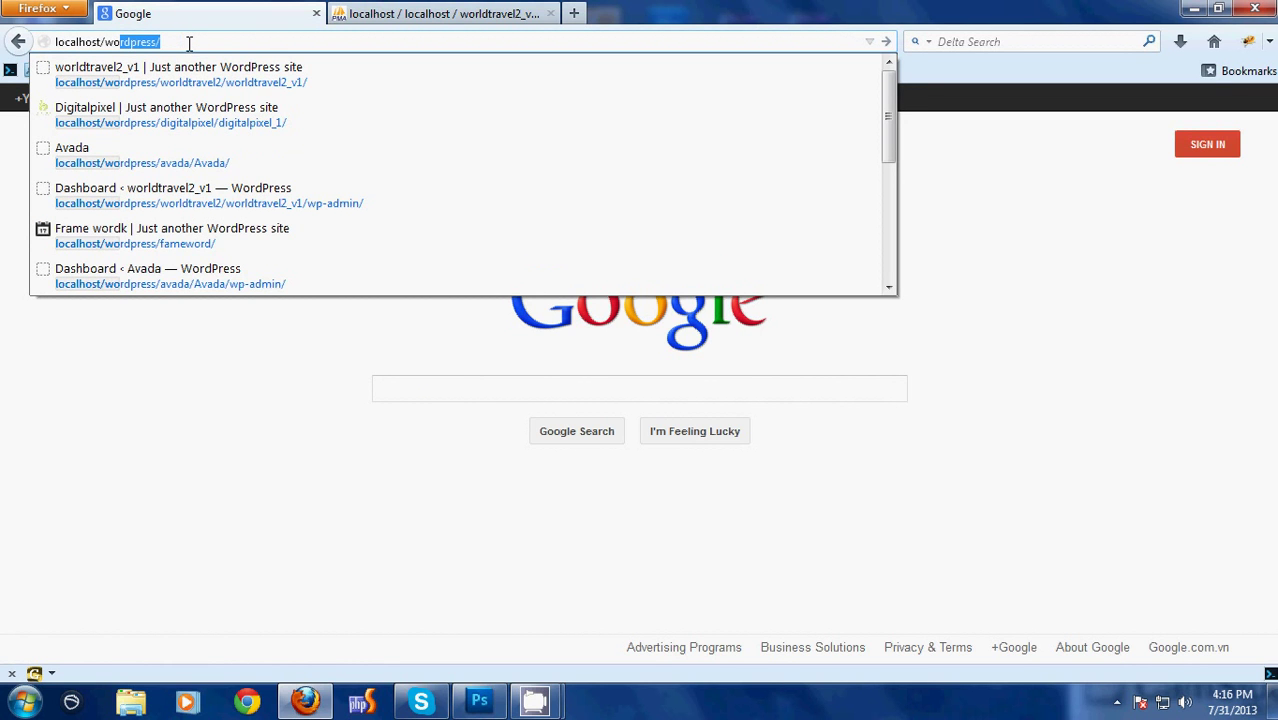
key("Down")
key("Return")
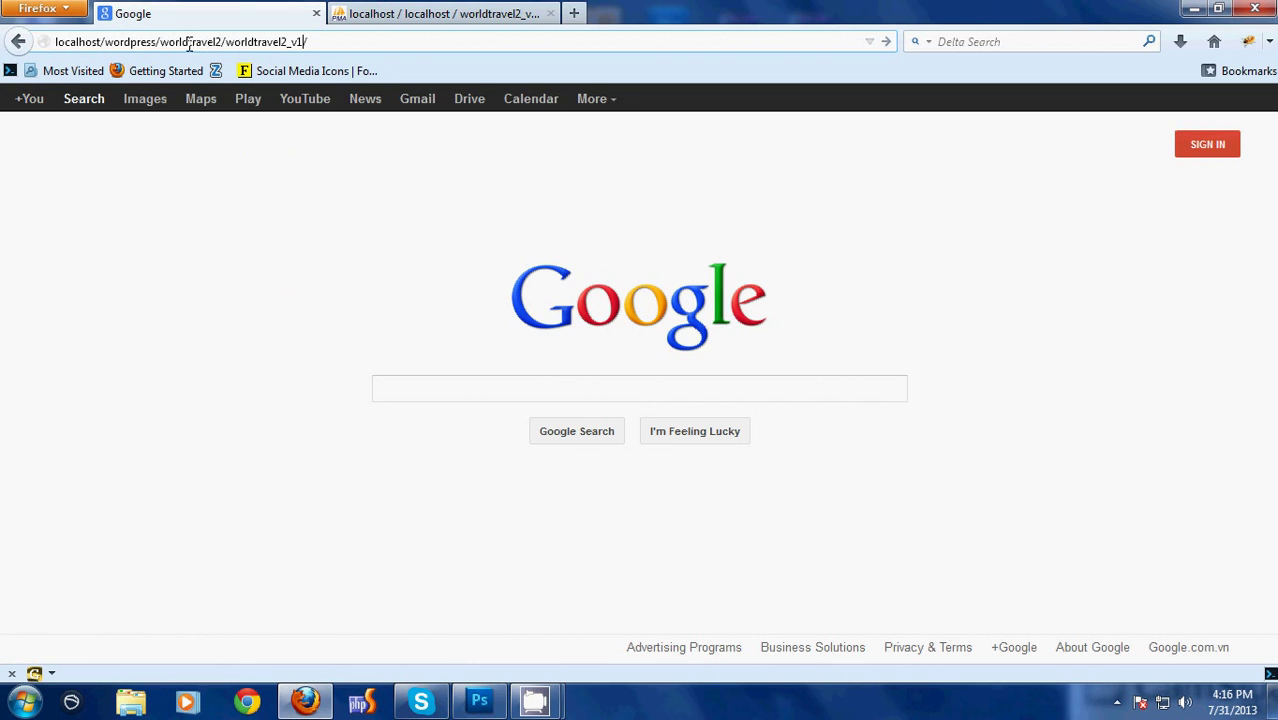
key("Return")
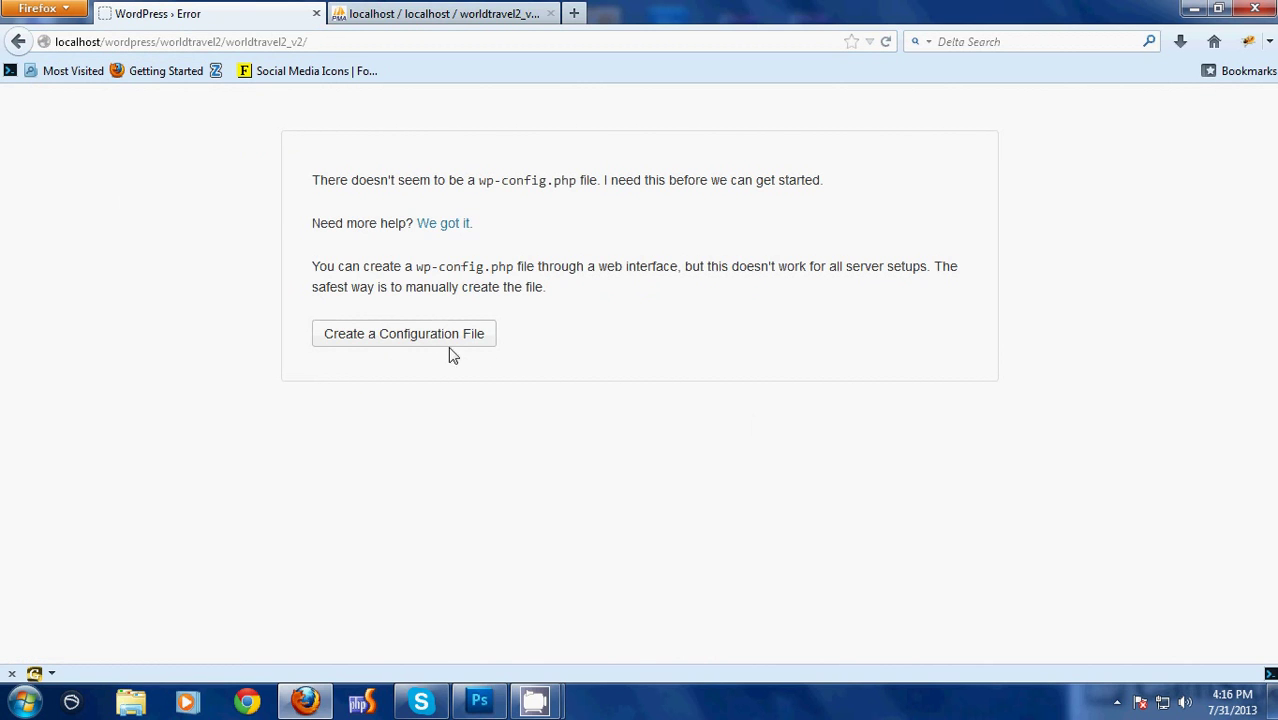
Create the configuration file with database worldtravel2_v2, user root and a blank password
left_click(367, 337)
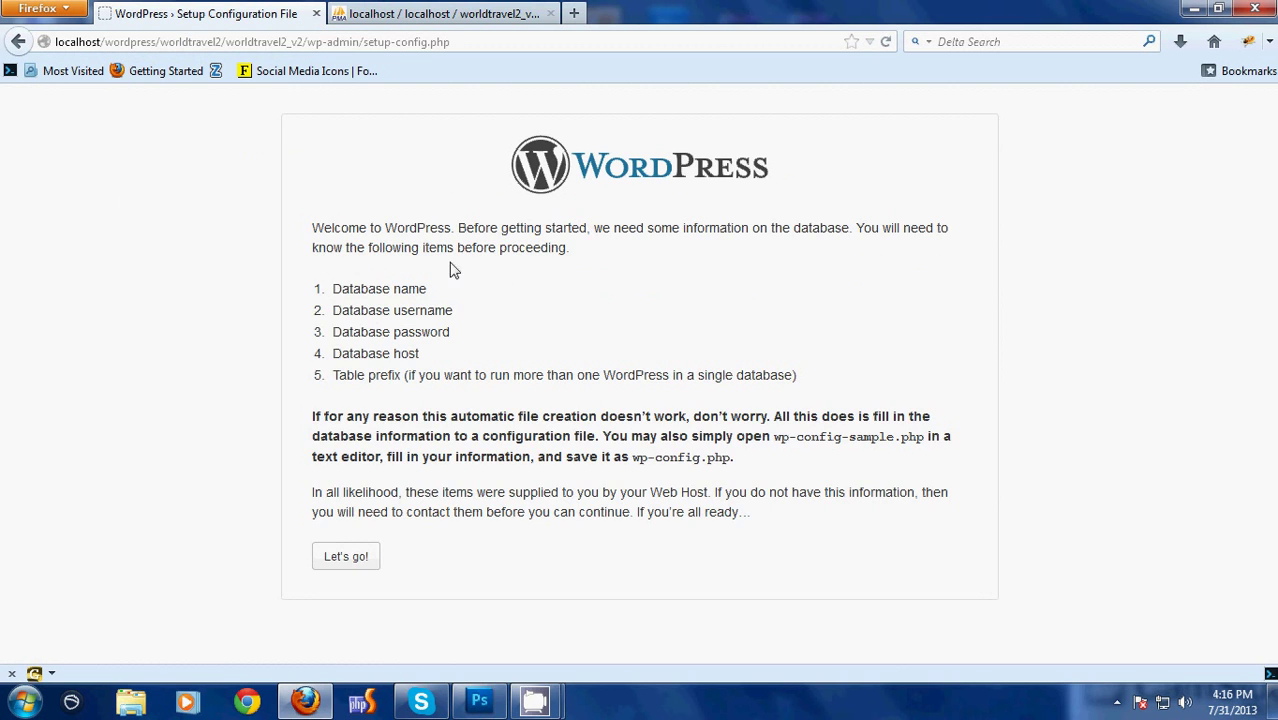
left_click(363, 558)
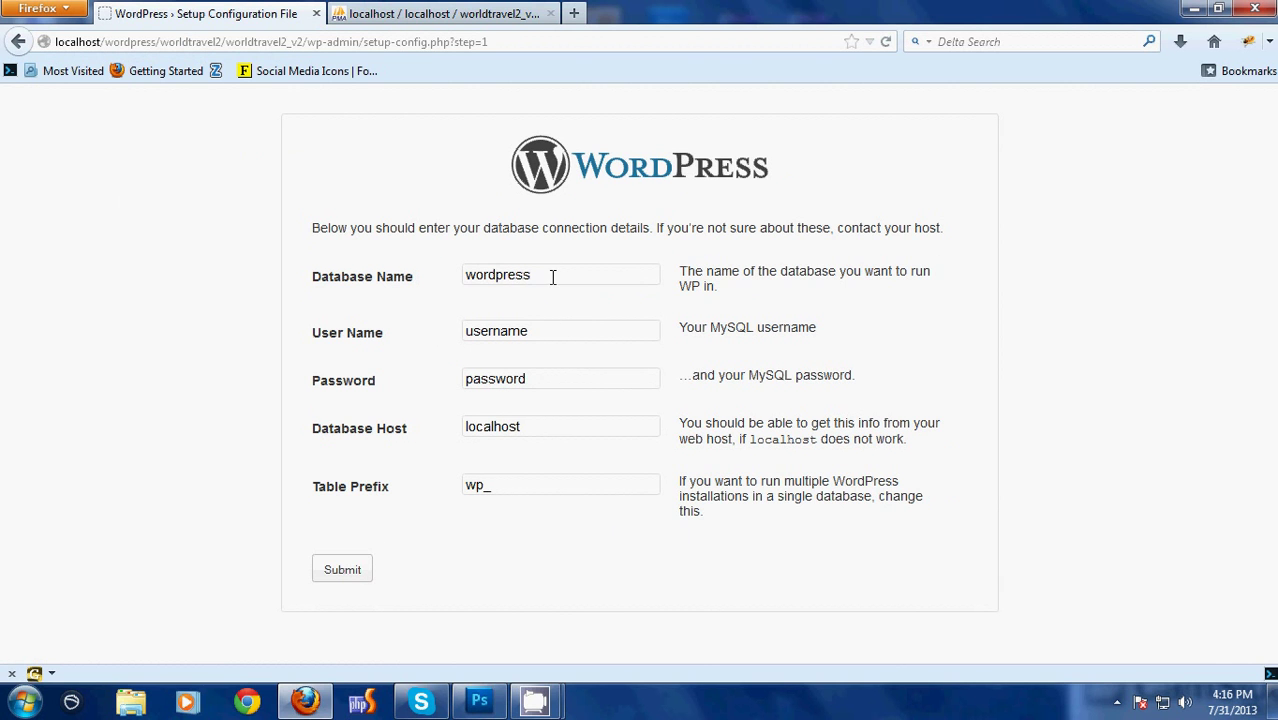
left_click_drag(552, 277, 381, 258)
key("ctrl+v")
left_click_drag(552, 335, 378, 334)
type("r")
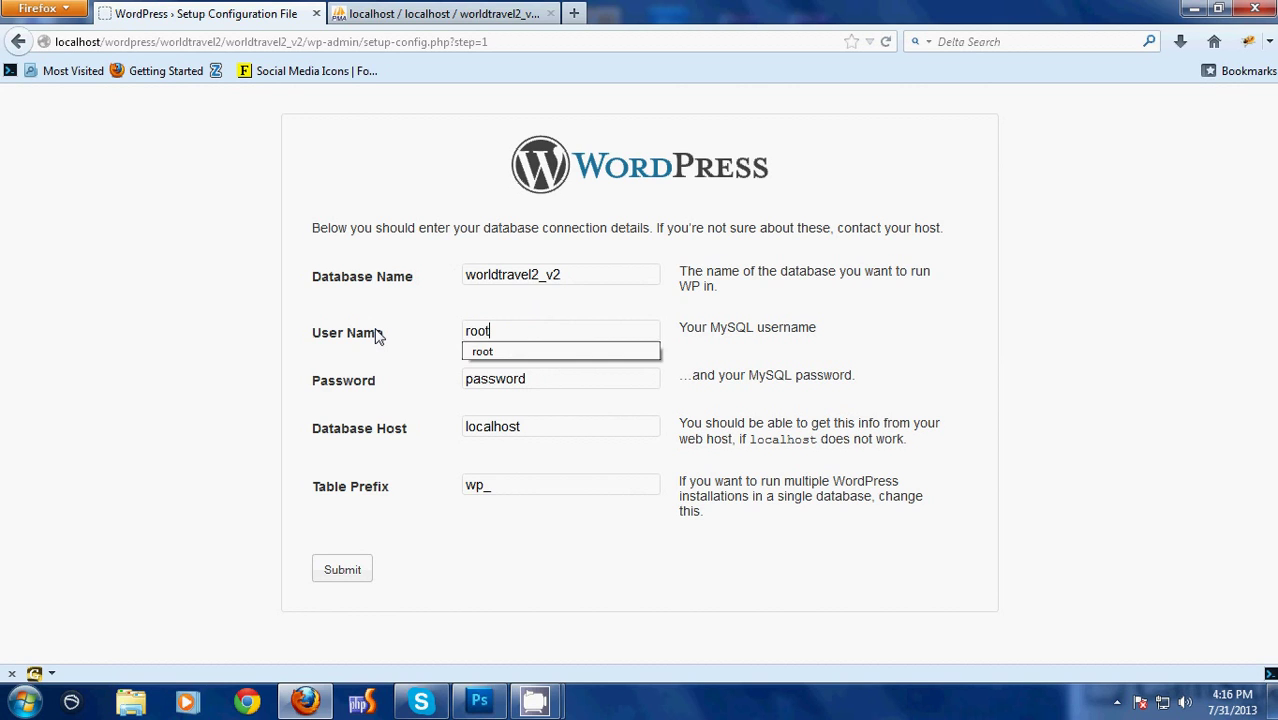
type("oot")
key("Tab")
key("BackSpace")
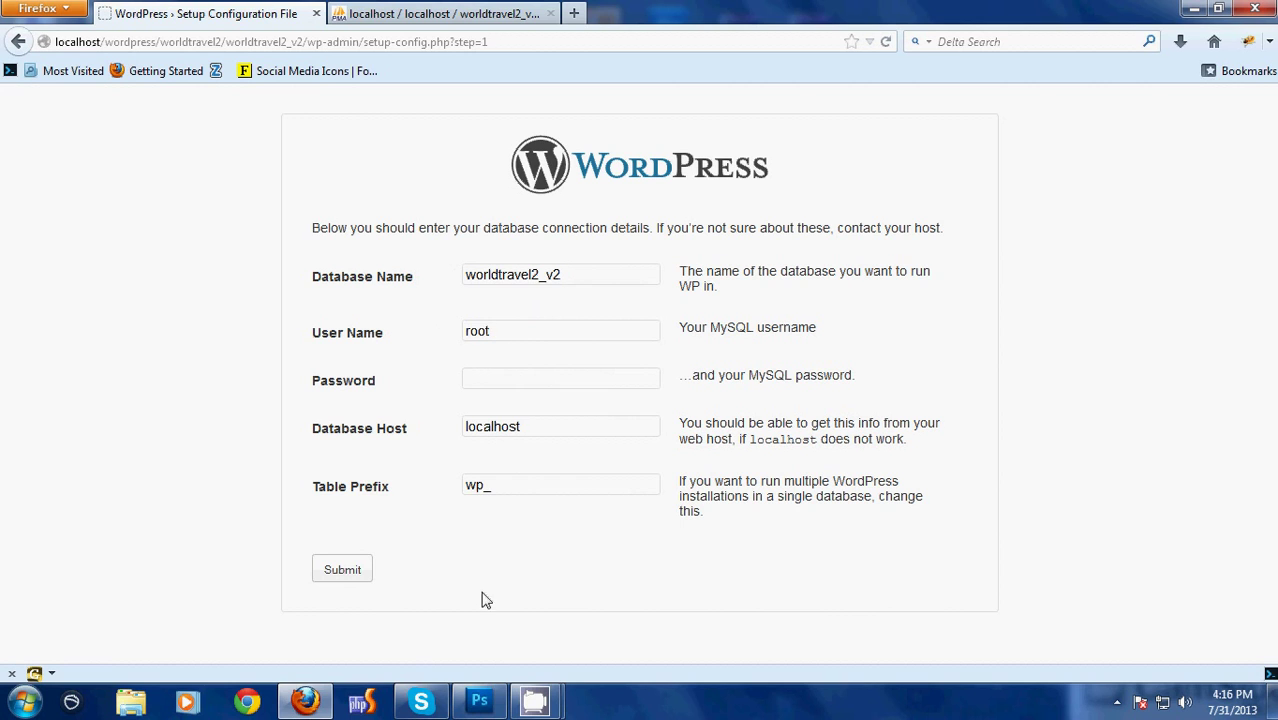
left_click(343, 570)
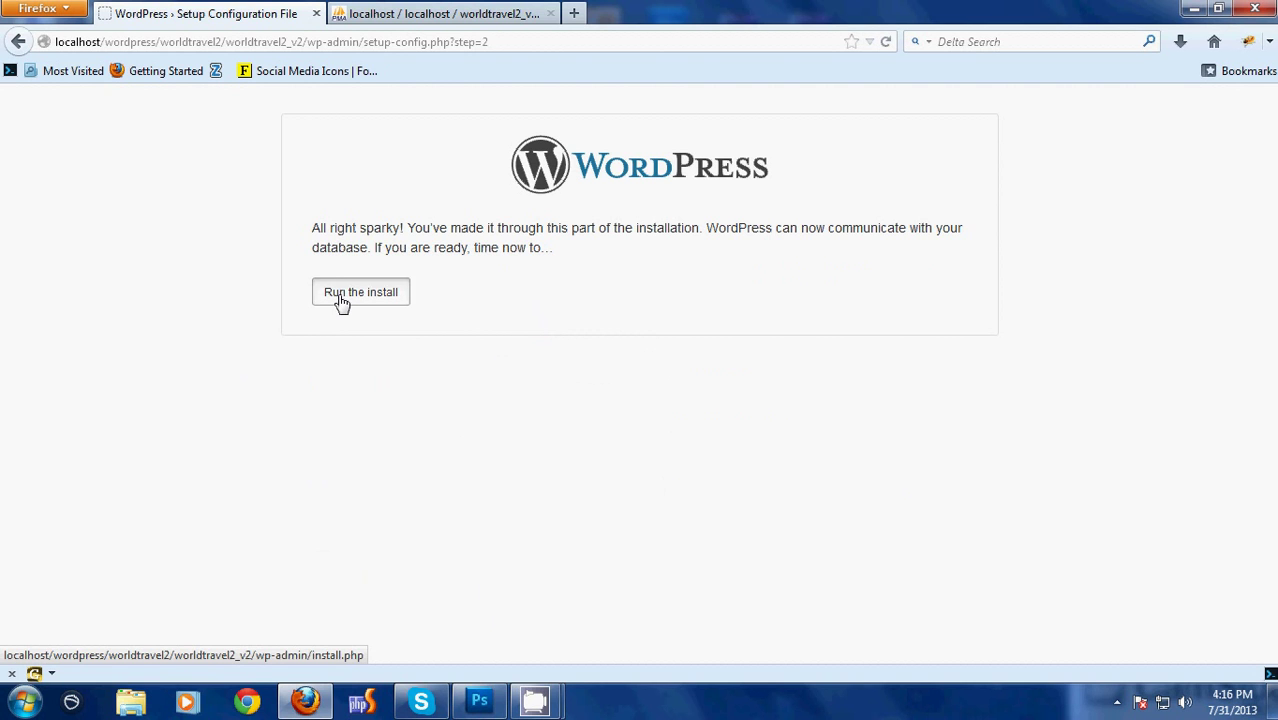
Start the install and enter site title Worldtravel, username admin, a password and the admin e-mail
left_click(343, 300)
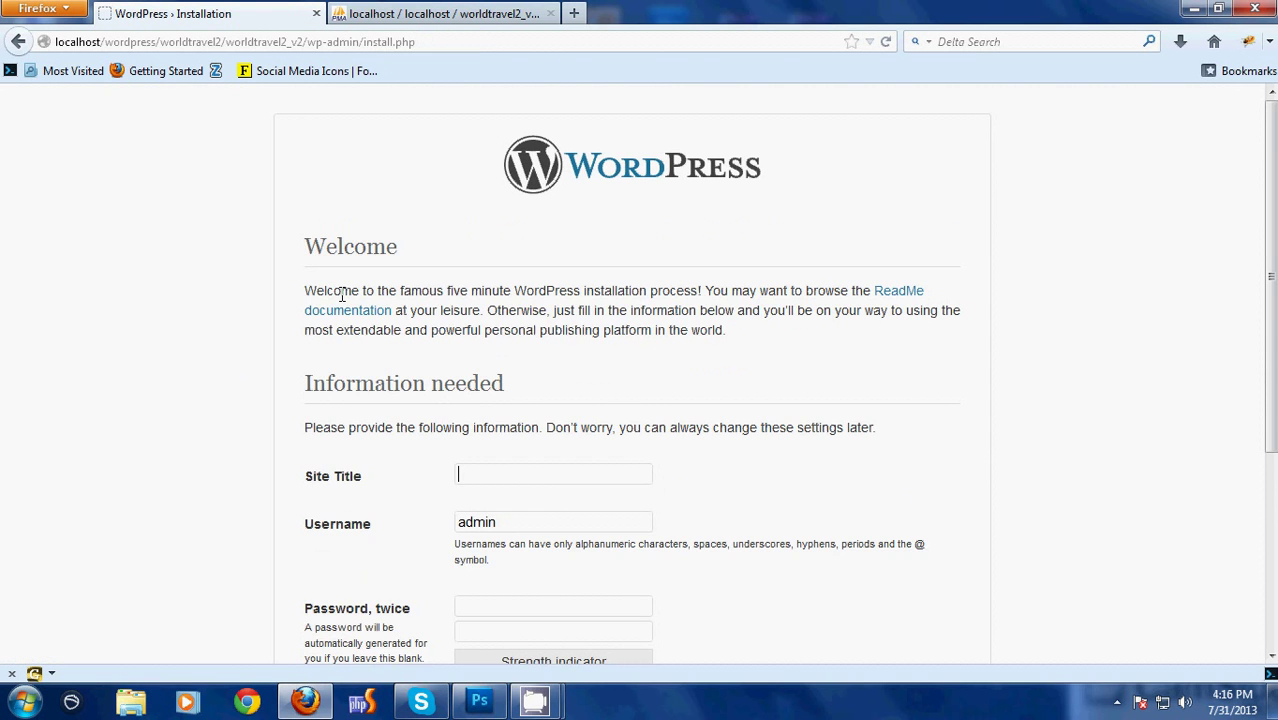
scroll(341, 300, "down", 2)
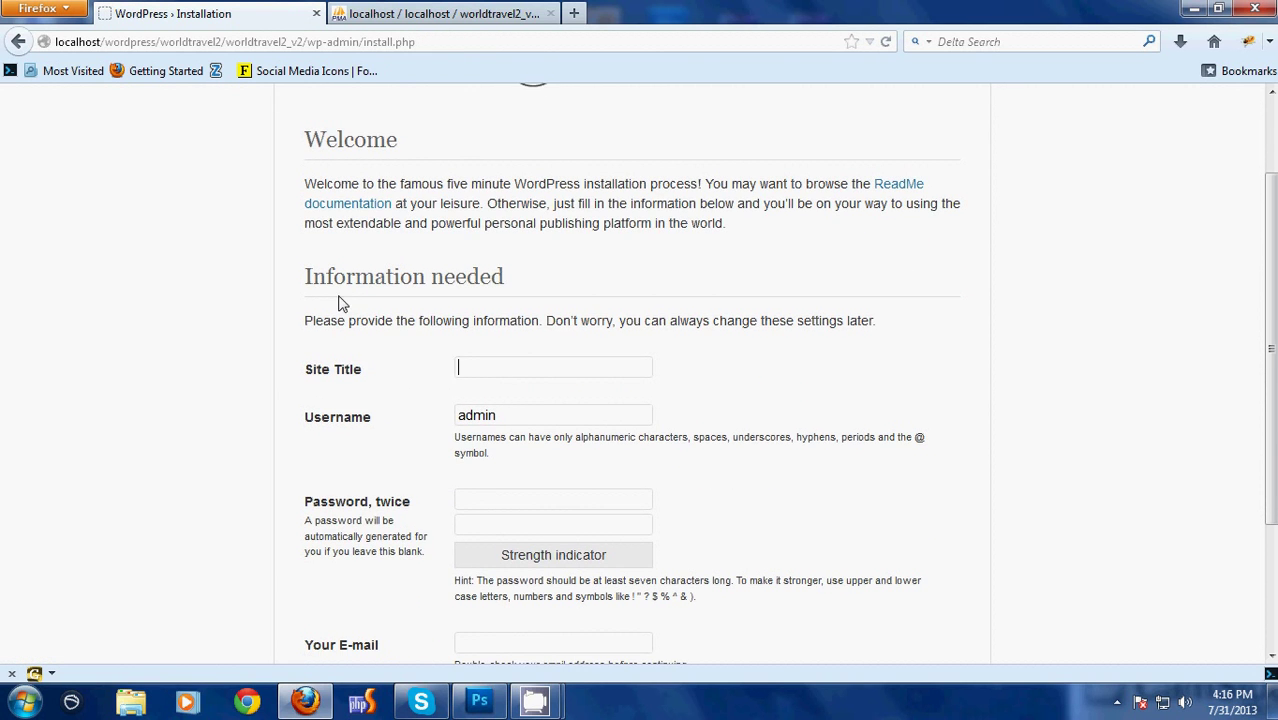
type("Wo")
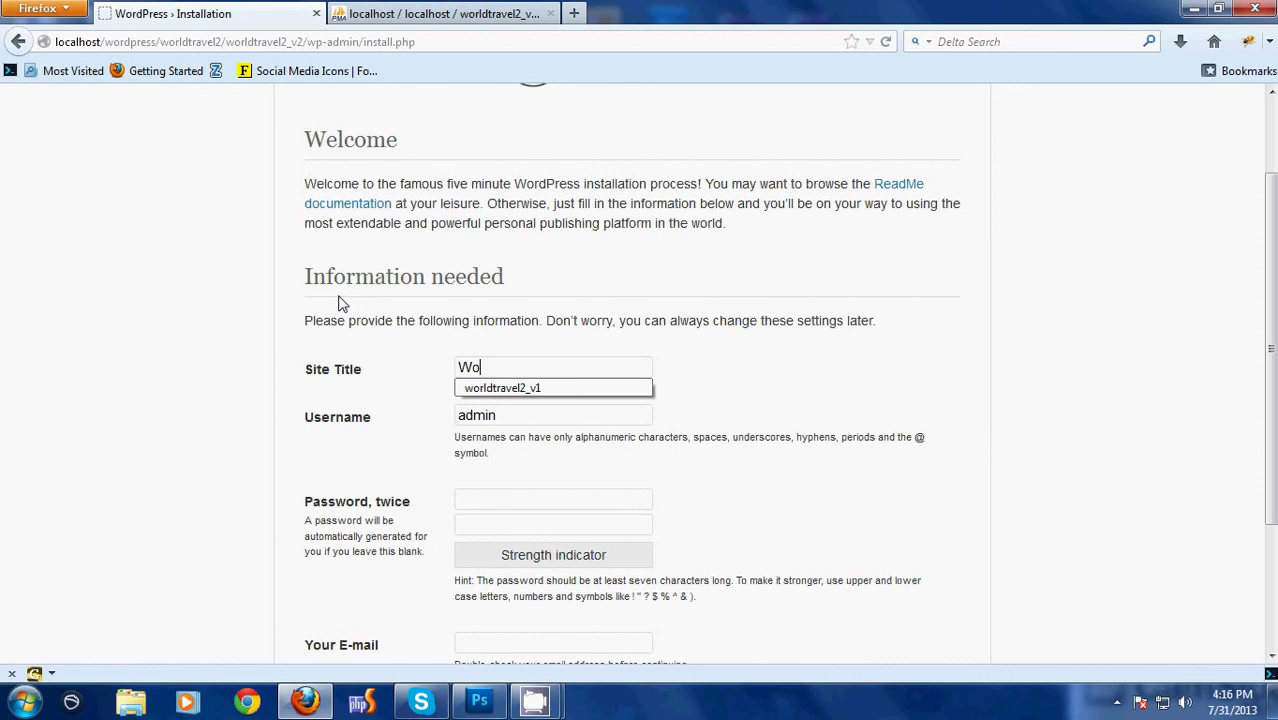
type("rd")
key("BackSpace")
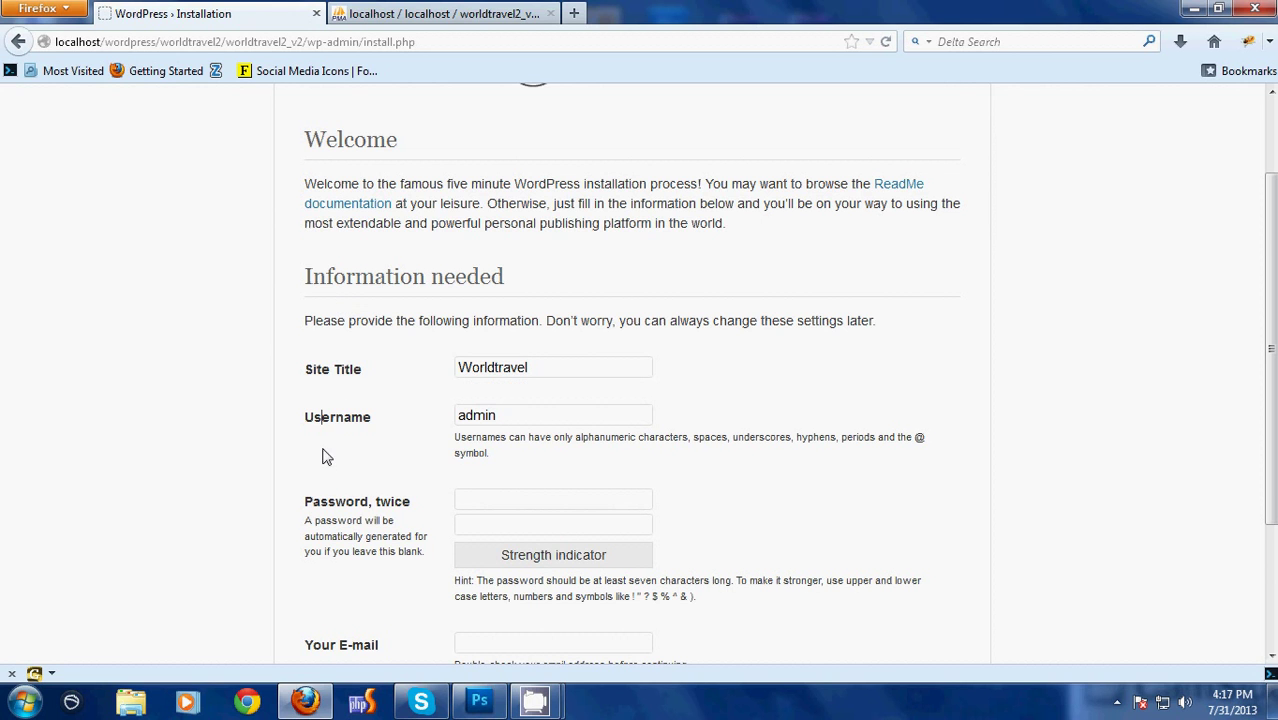
left_click(516, 499)
scroll(565, 491, "down", 2)
type("a")
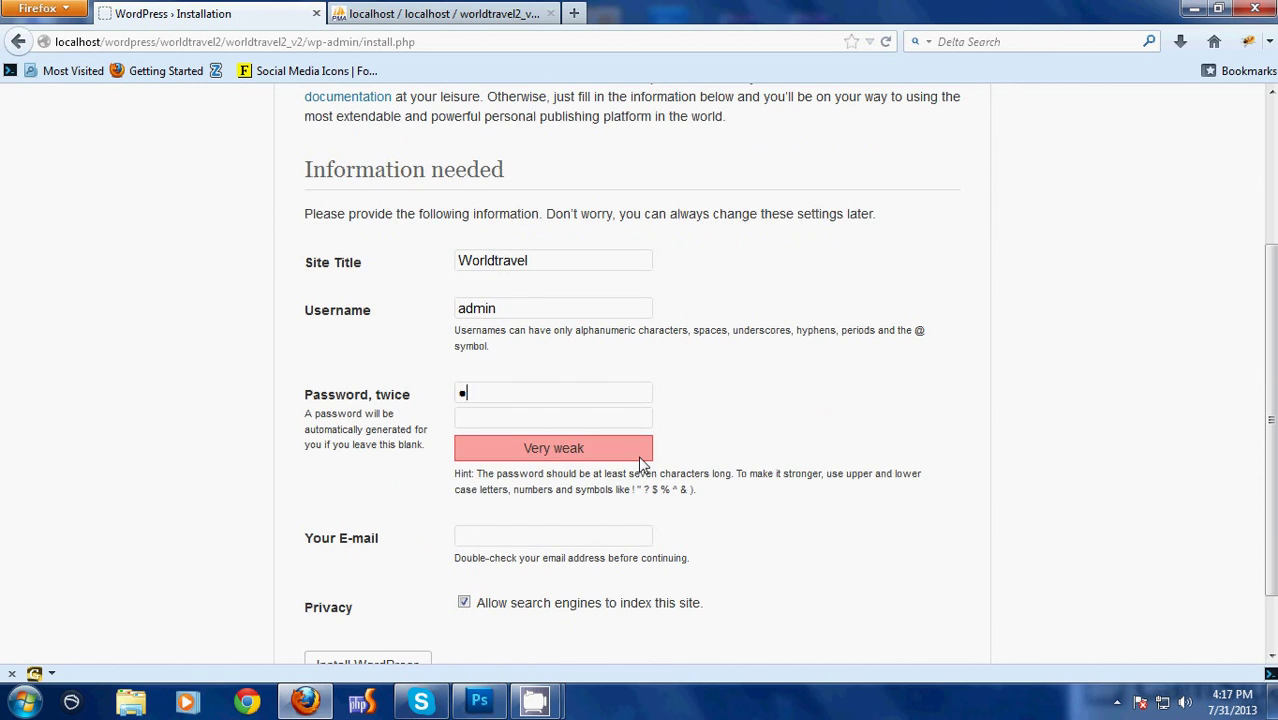
type("dmina")
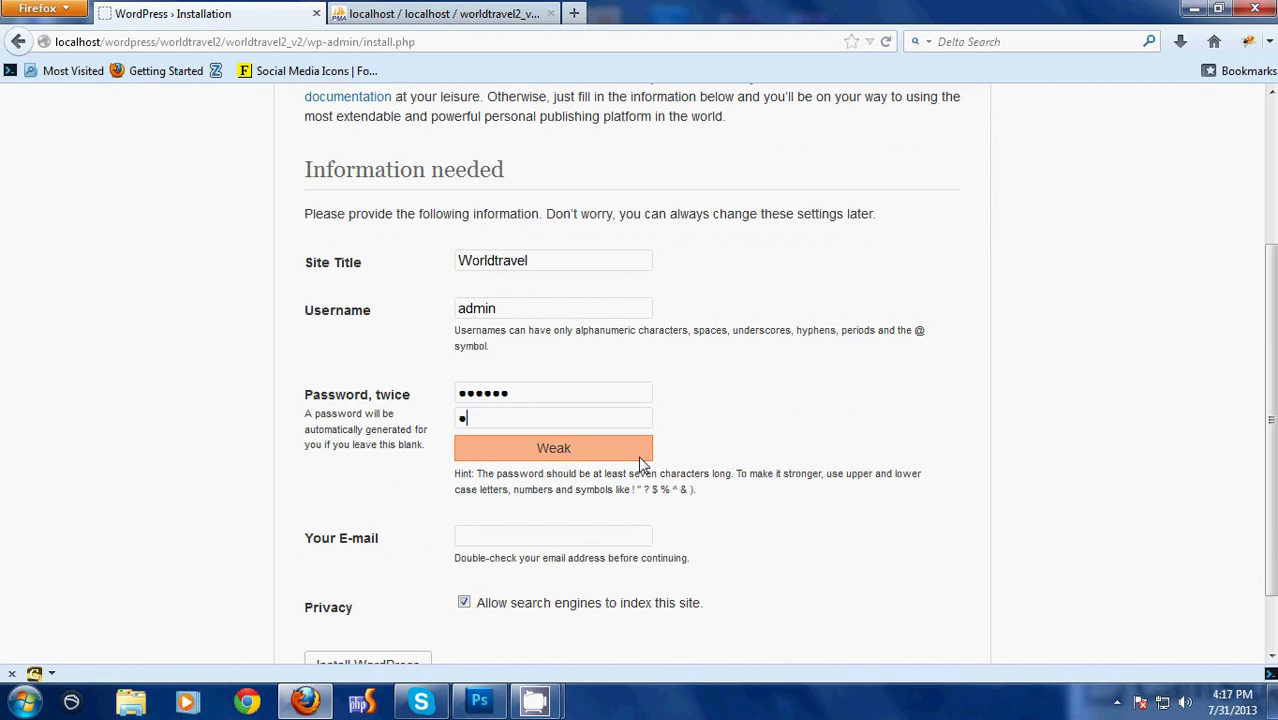
type("dmin1adm")
key("Down")
key("Return")
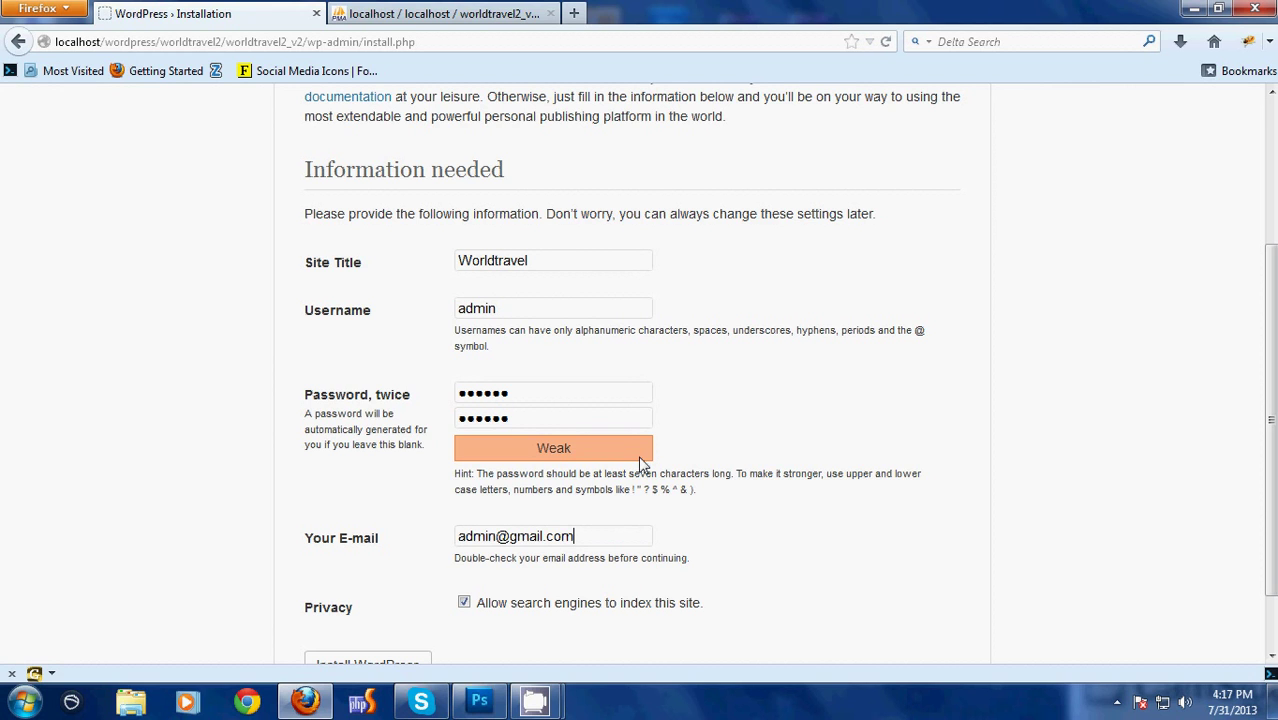
Review the entered installation details and install WordPress
left_click_drag(333, 610, 402, 612)
left_click(412, 612)
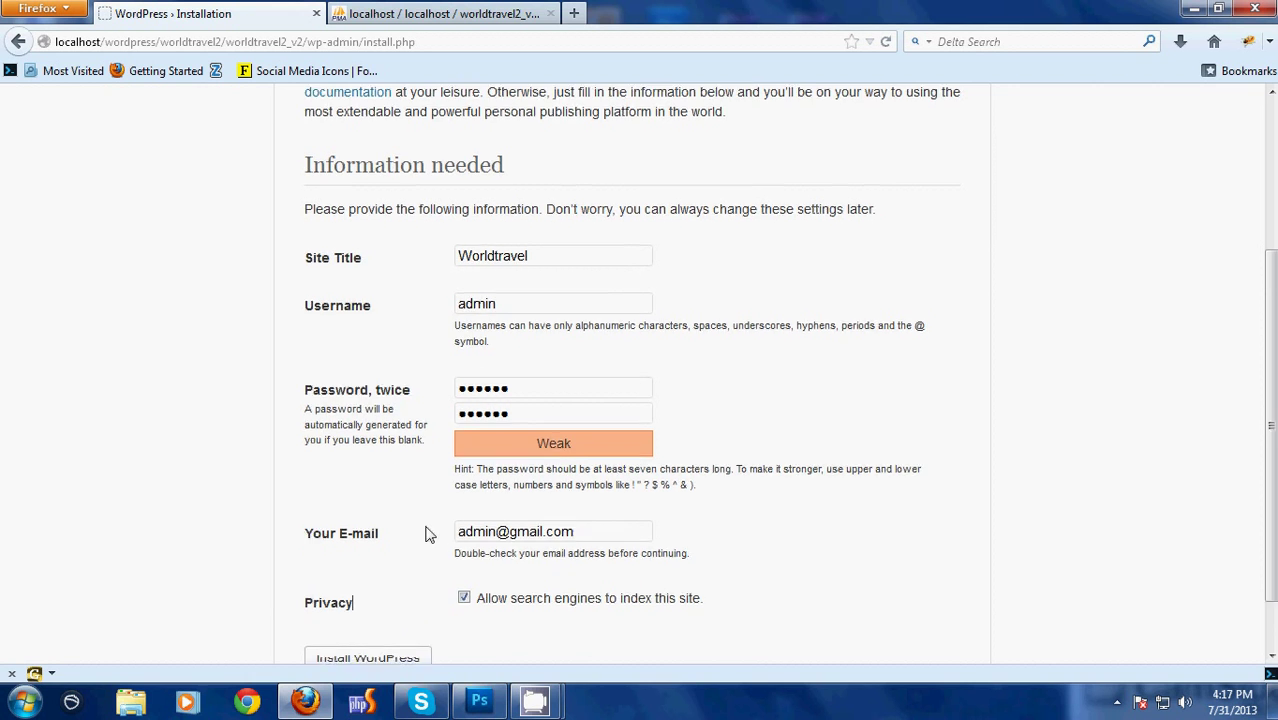
scroll(561, 496, "up", 4)
left_click_drag(528, 474, 340, 476)
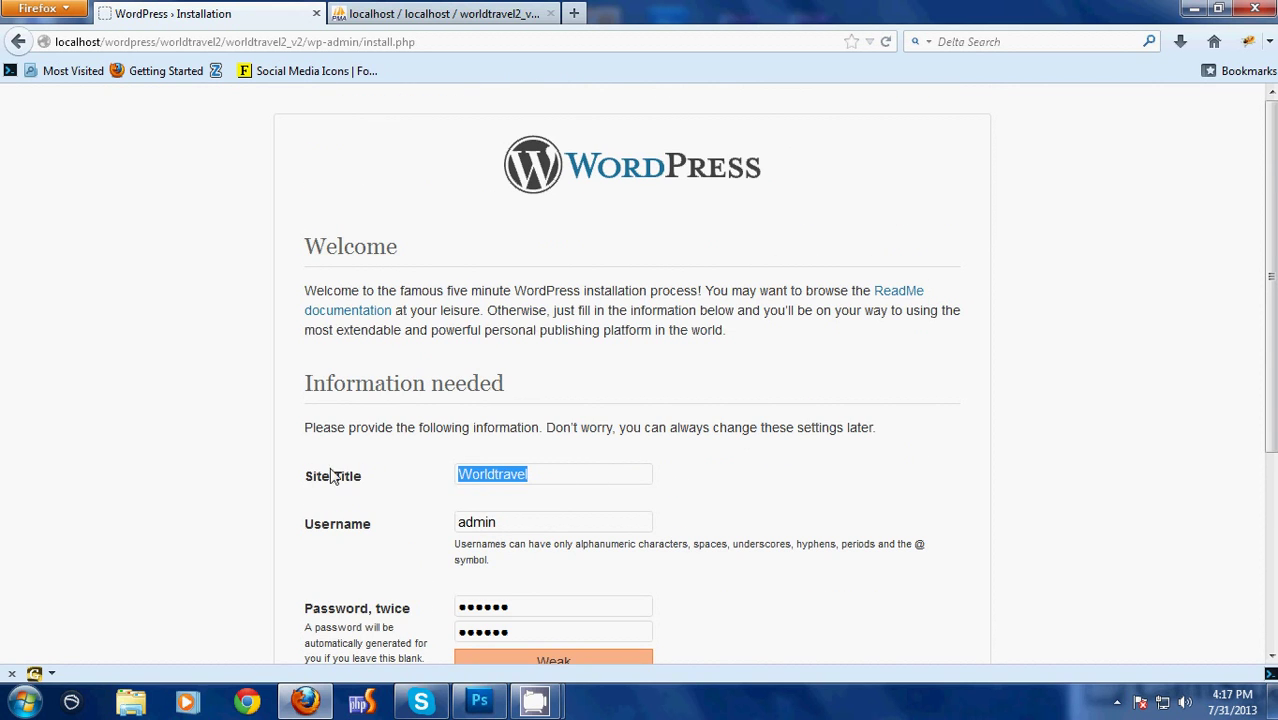
scroll(539, 425, "down", 2)
left_click_drag(628, 412, 337, 414)
scroll(499, 410, "down", 3)
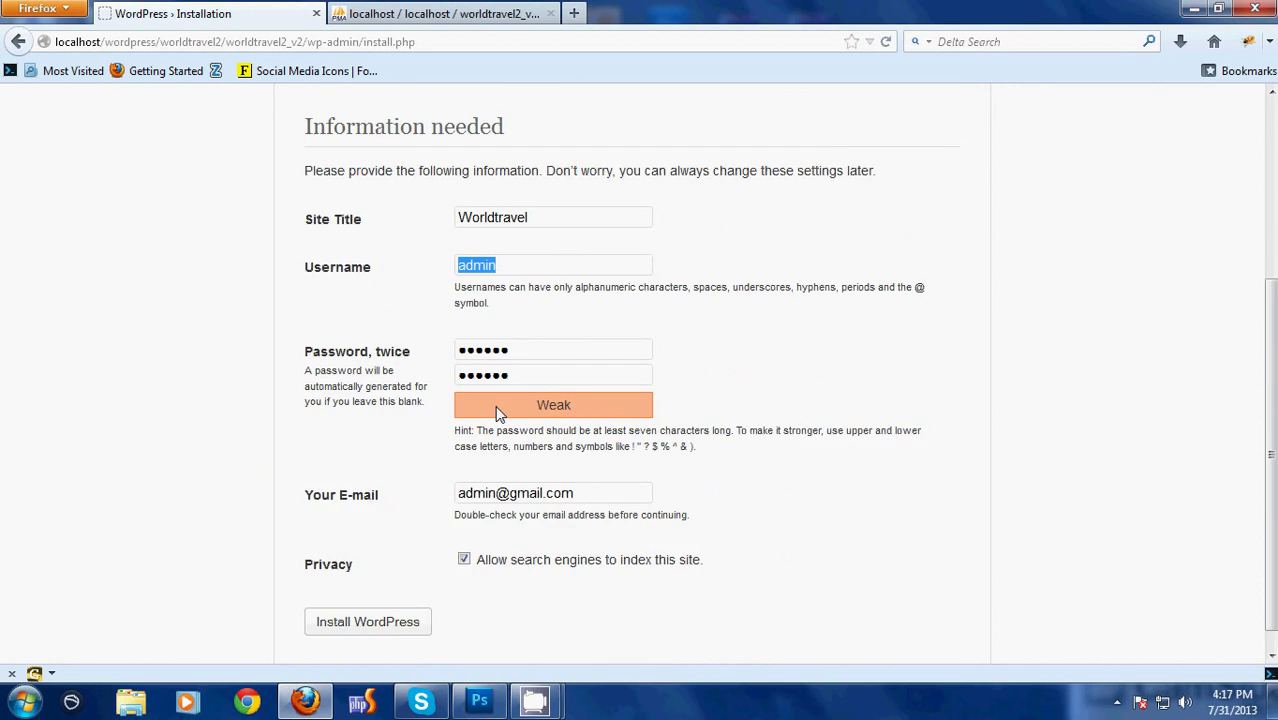
left_click_drag(542, 320, 355, 322)
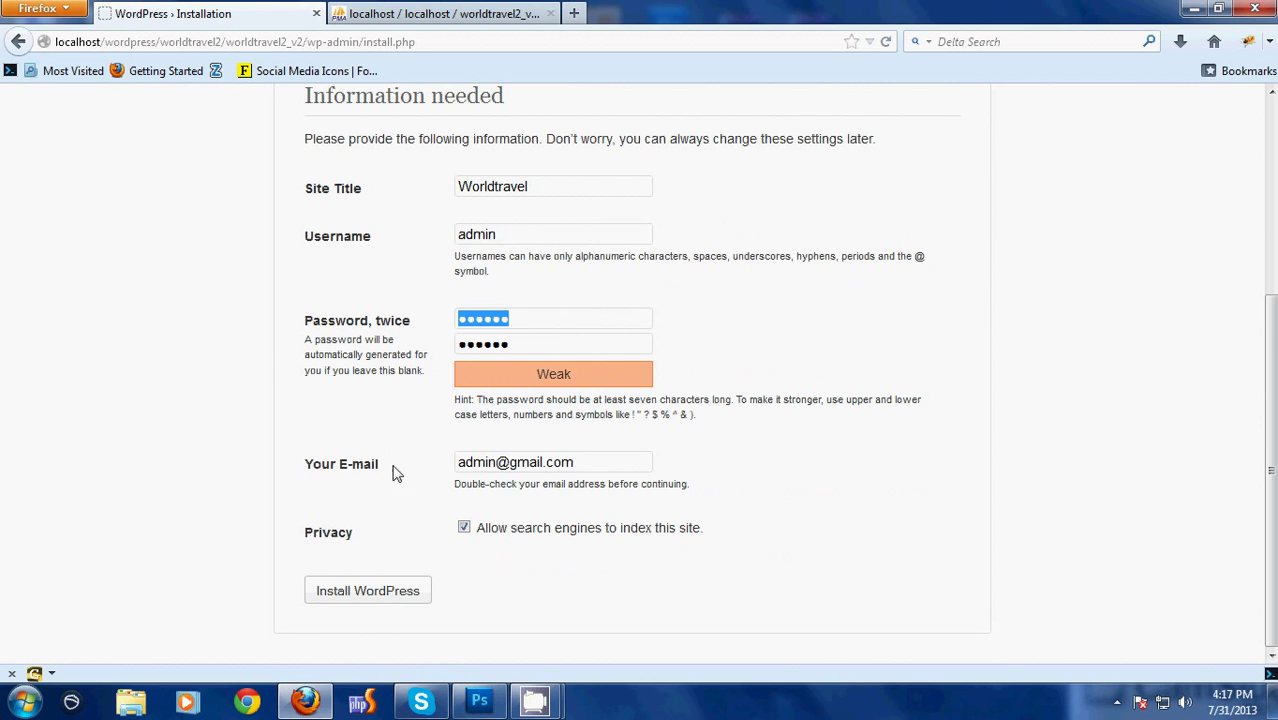
left_click_drag(613, 461, 378, 462)
left_click(245, 580)
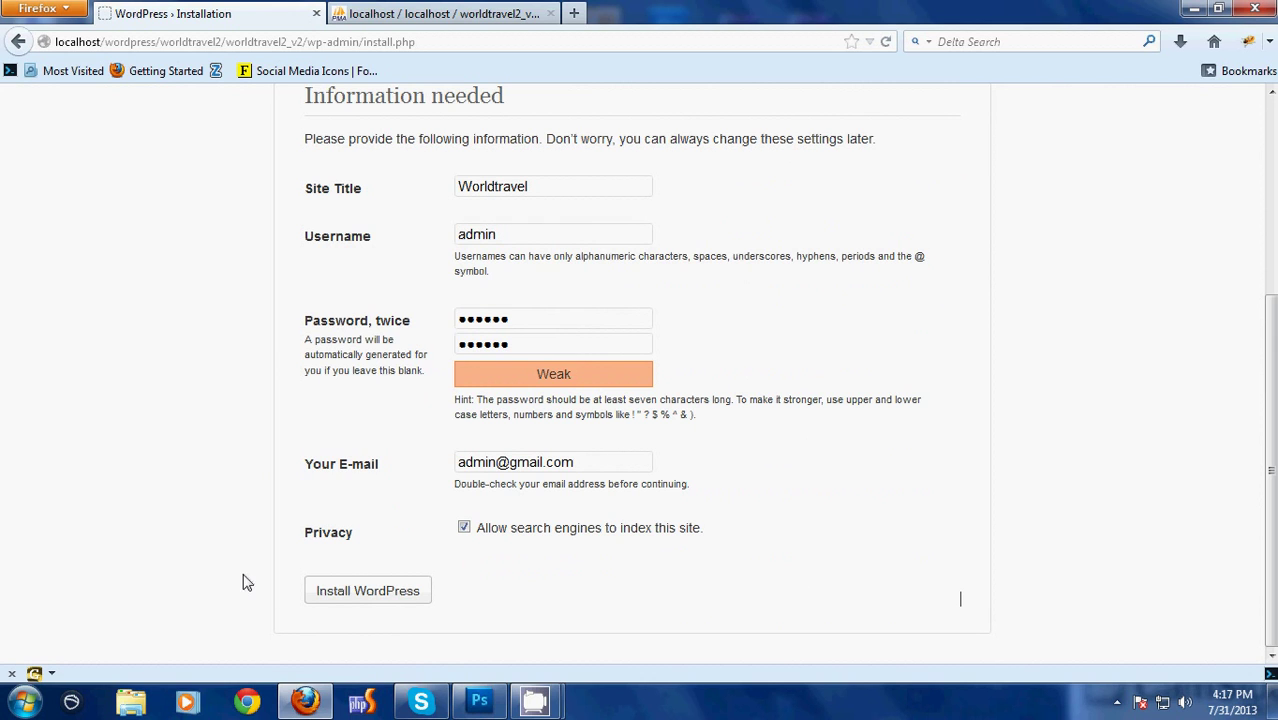
left_click(325, 592)
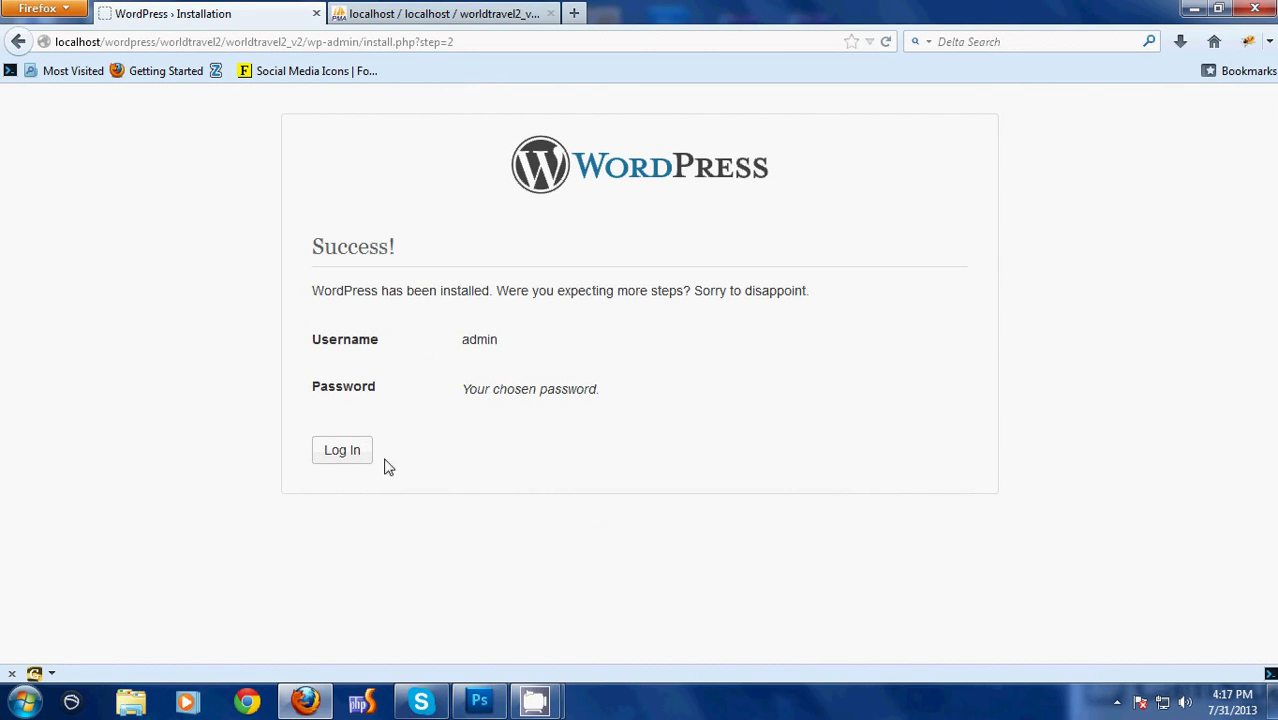
Go to the login page, close the phpMyAdmin tab, and log in as admin
double_click(474, 331)
left_click_drag(466, 389, 465, 420)
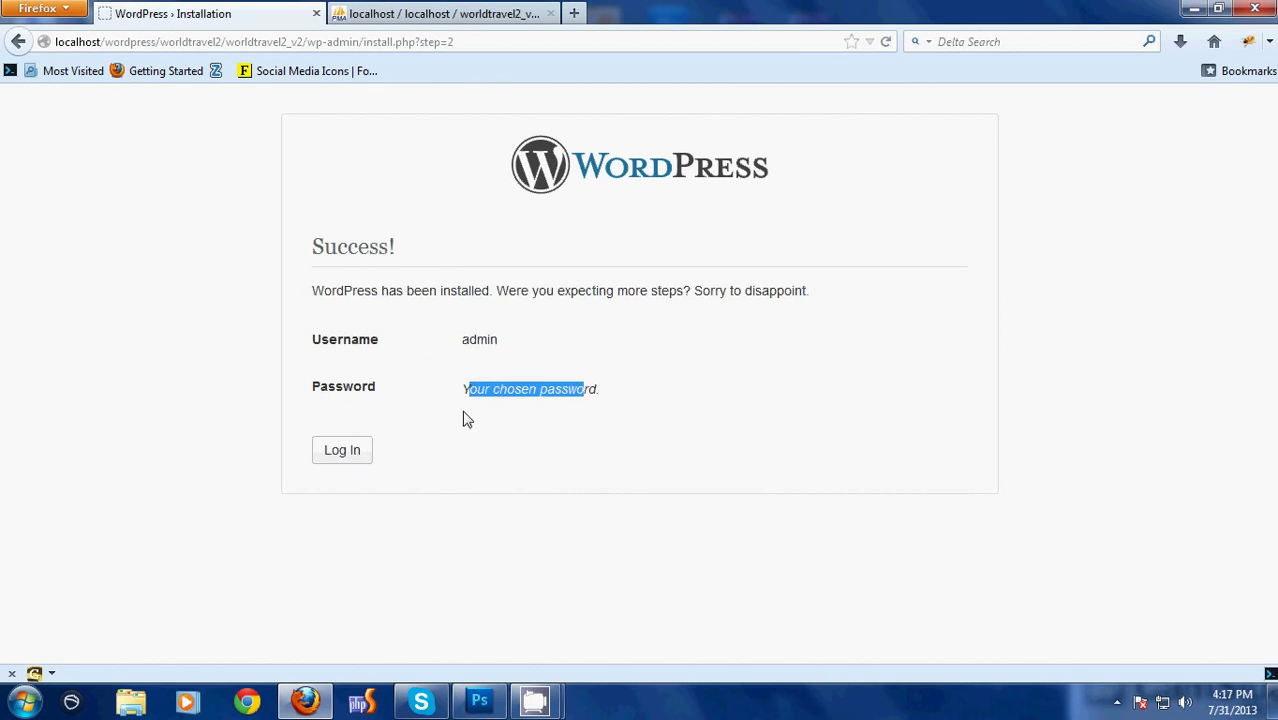
left_click(465, 420)
left_click(360, 455)
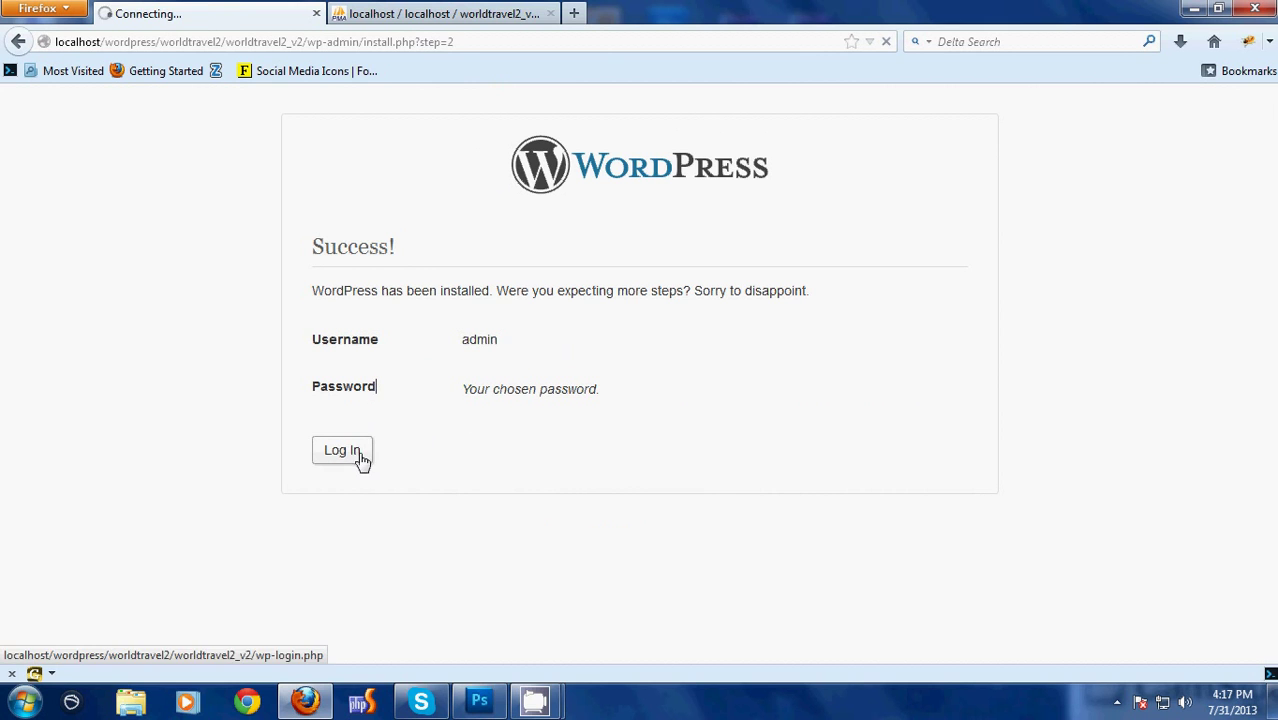
left_click(525, 14)
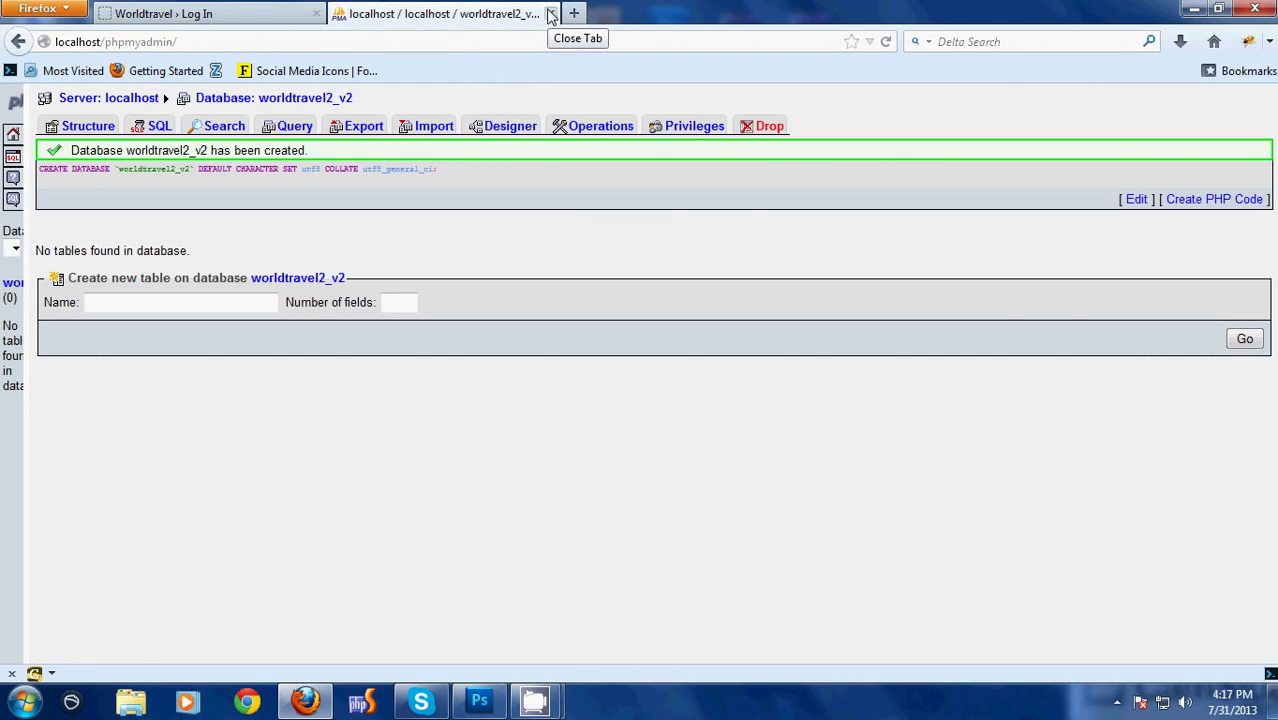
left_click(549, 14)
left_click(745, 451)
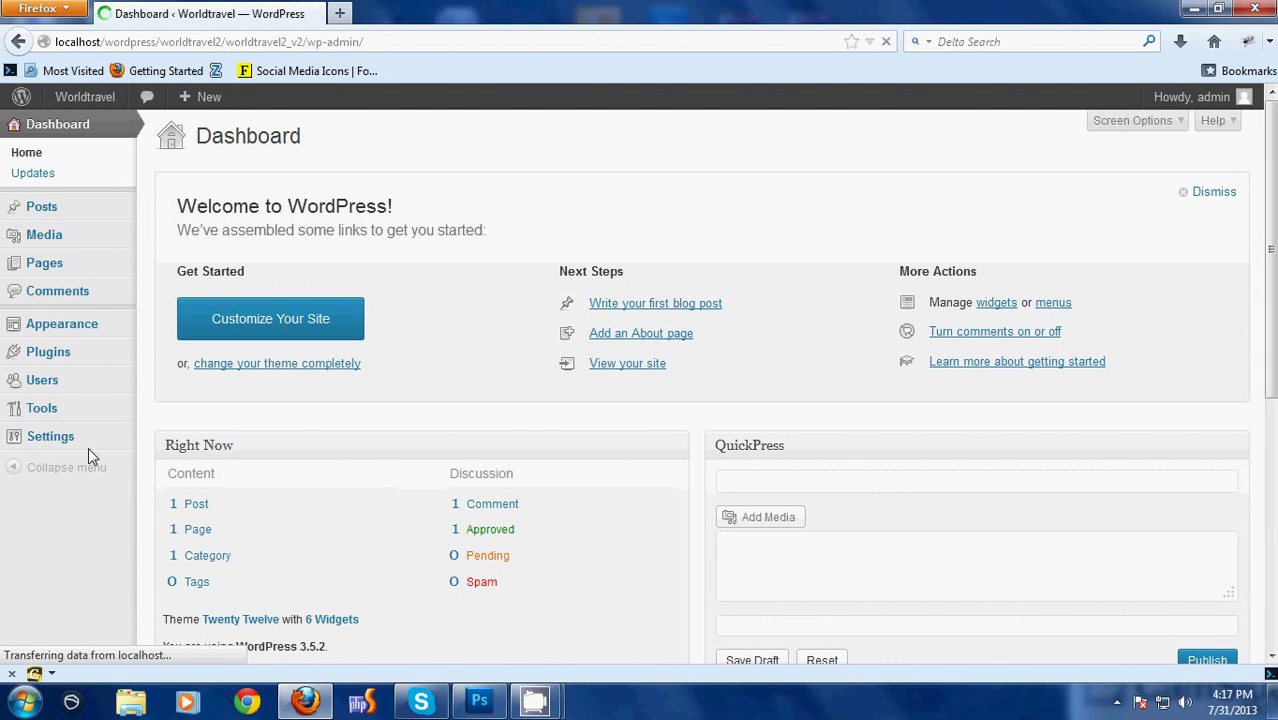
Open the theme upload page under Appearance > Themes > Install Themes
mouse_move(40, 322)
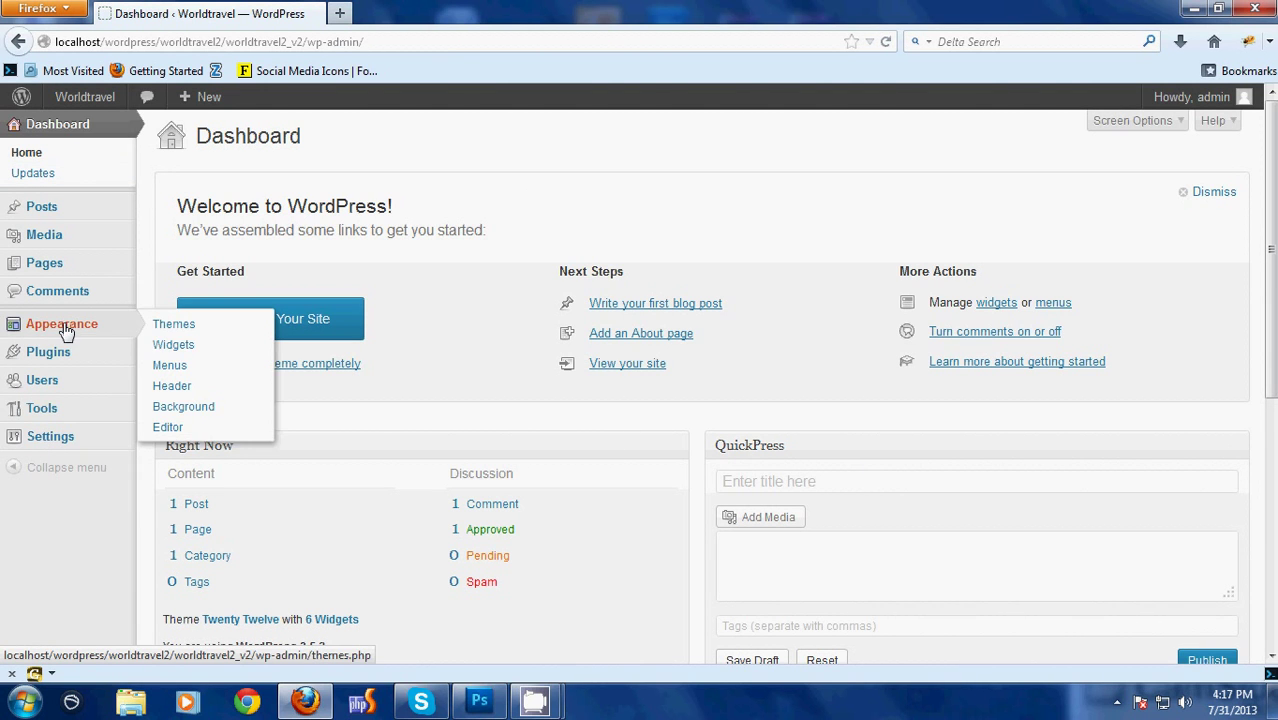
left_click(173, 330)
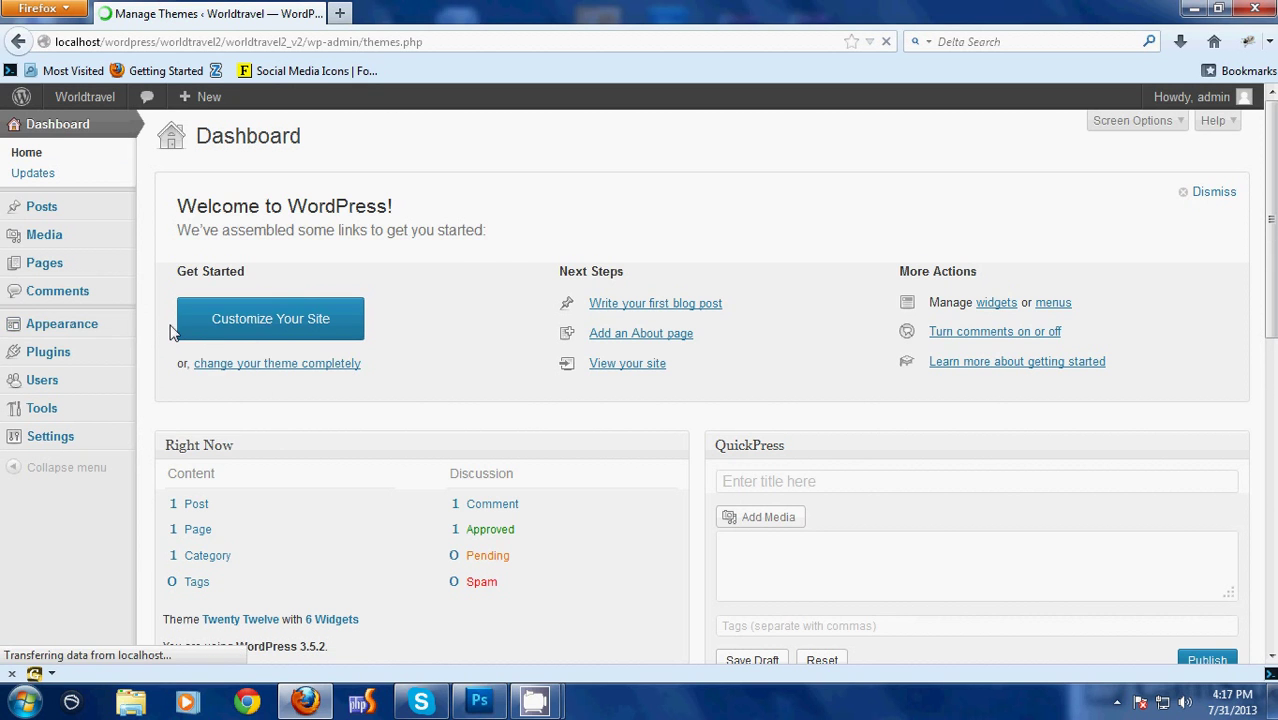
left_click(398, 148)
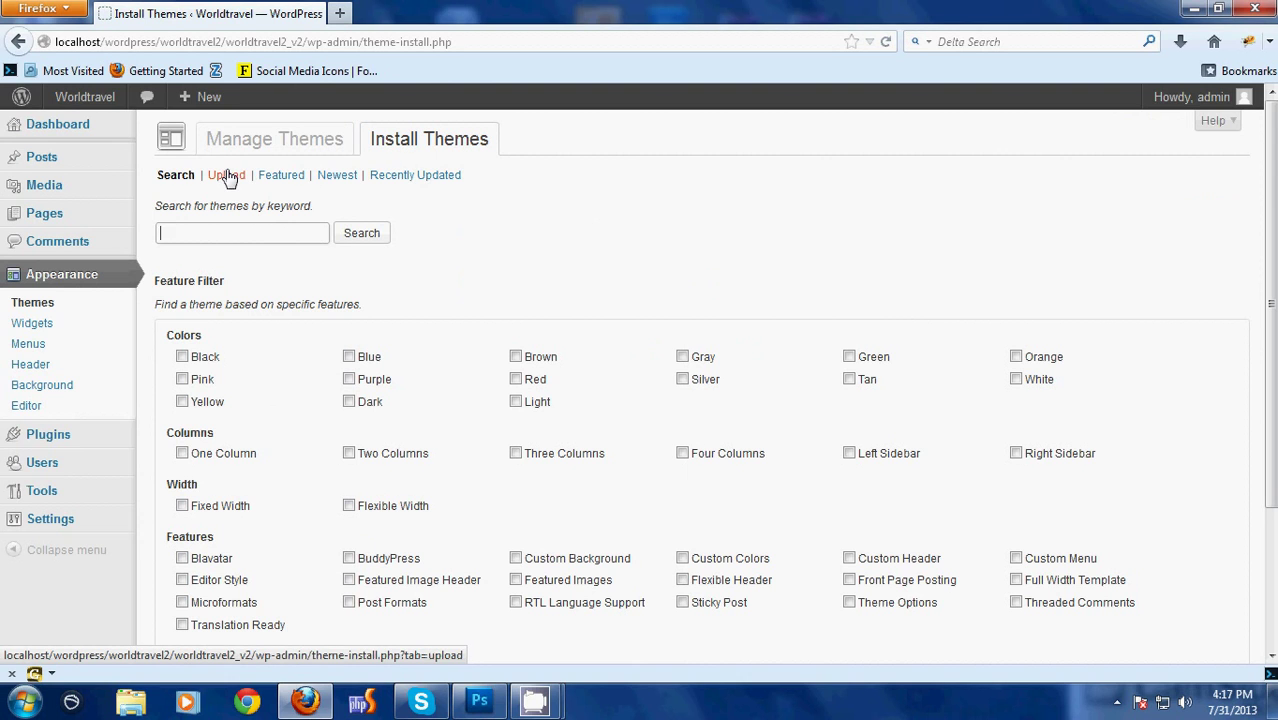
left_click(226, 176)
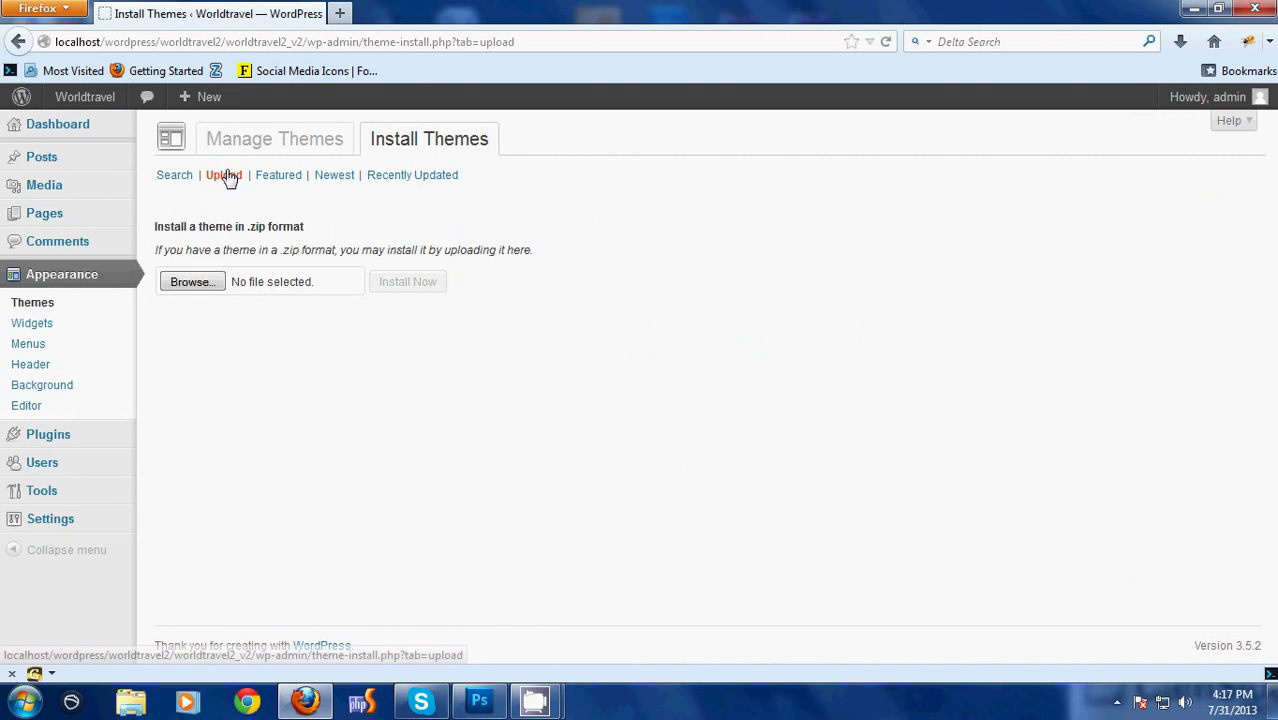
Browse into the theme folder and choose worldtravel2.zip as the theme file
left_click(190, 282)
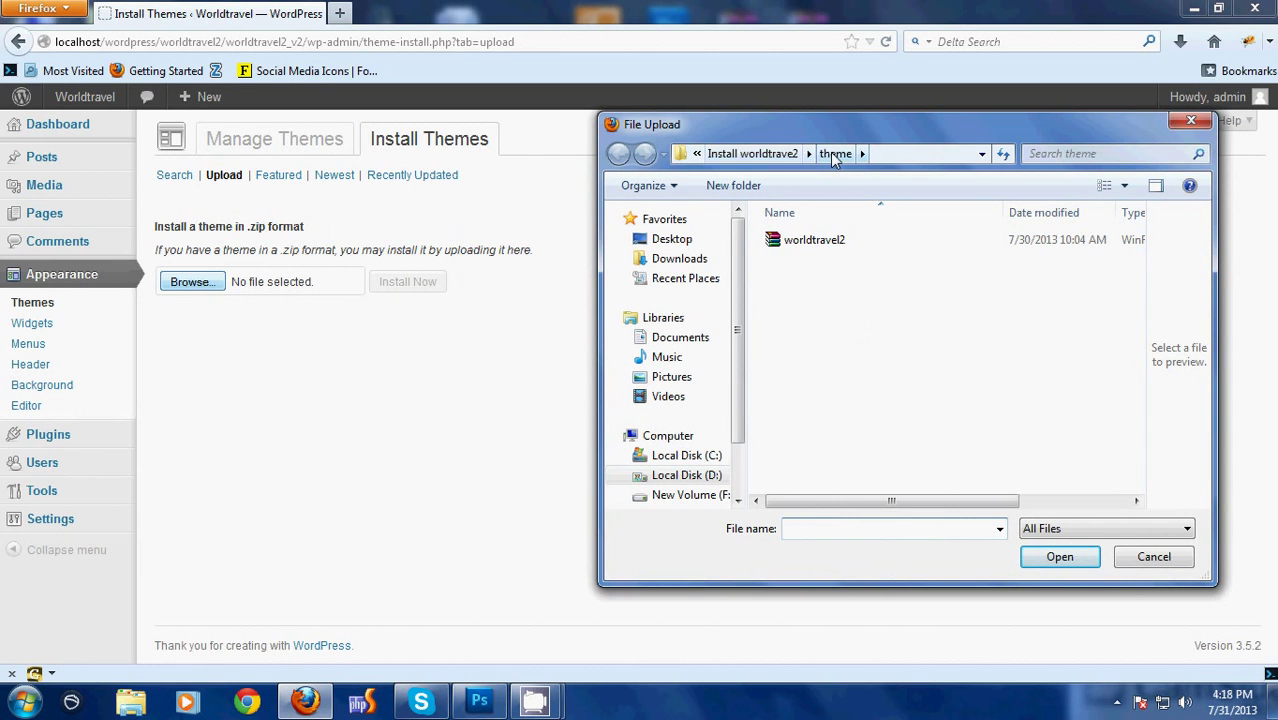
left_click(785, 154)
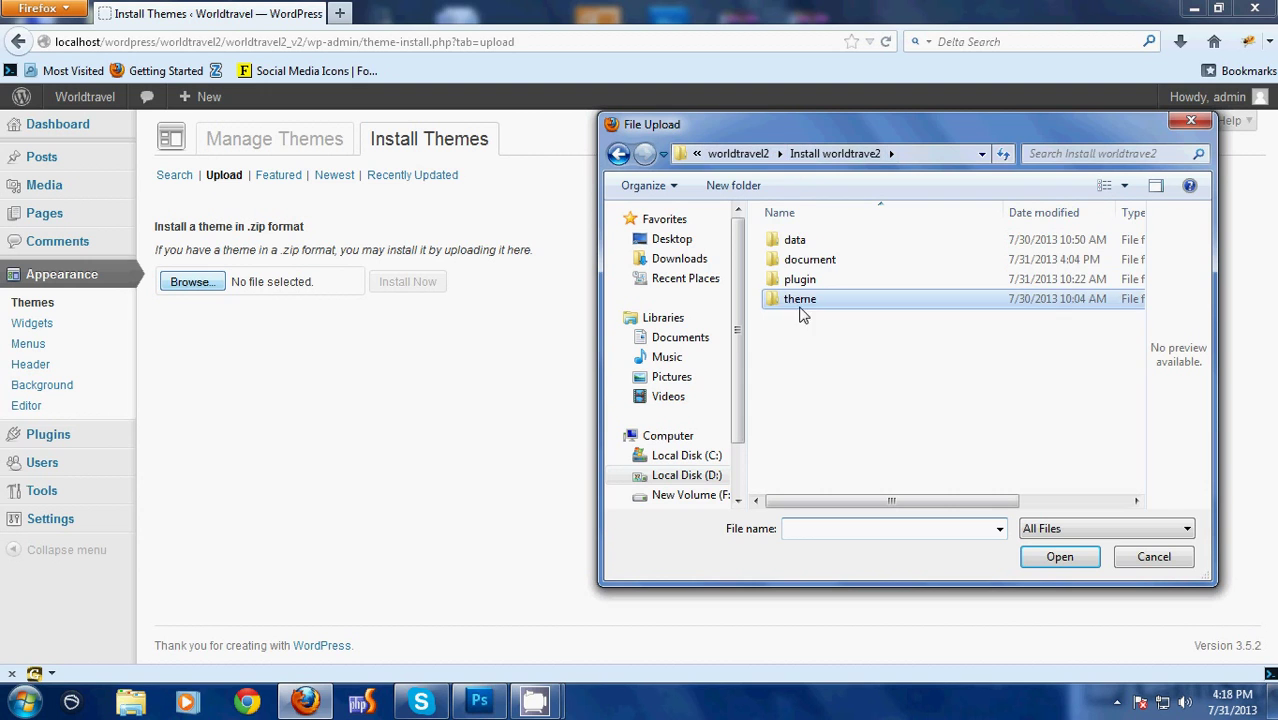
left_click(806, 260)
left_click(790, 213)
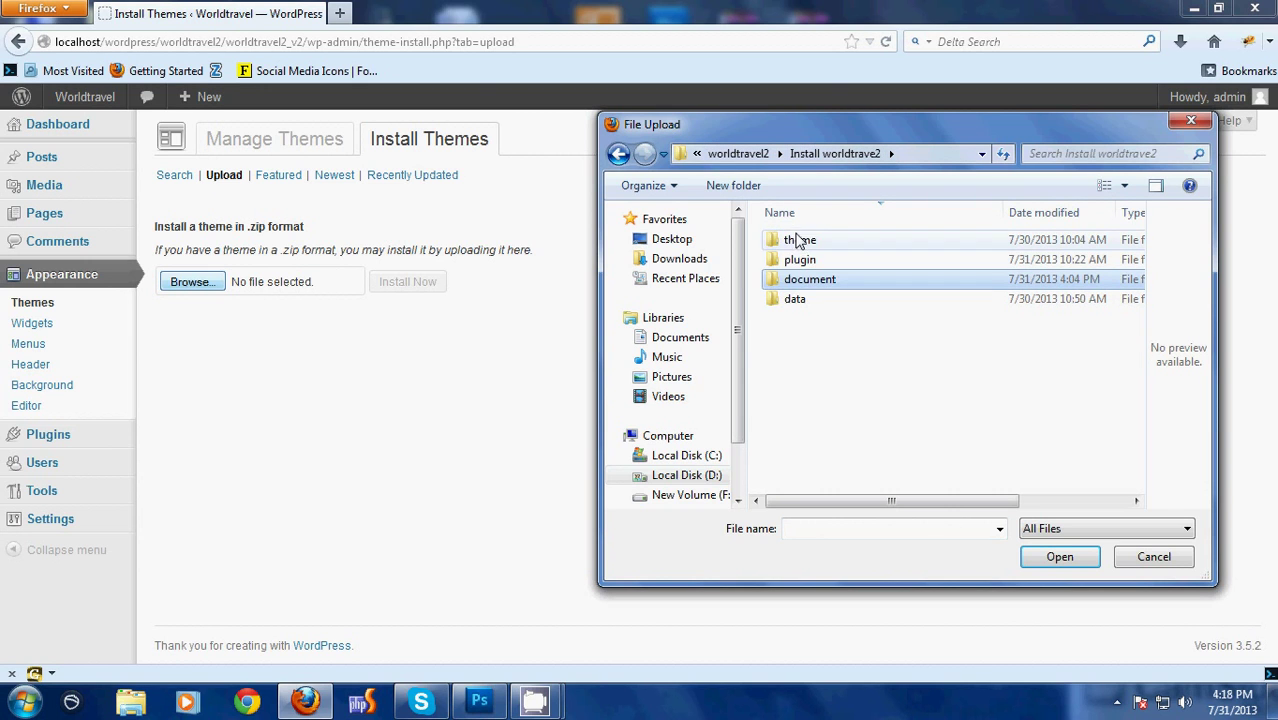
left_click(797, 300)
left_click(800, 281)
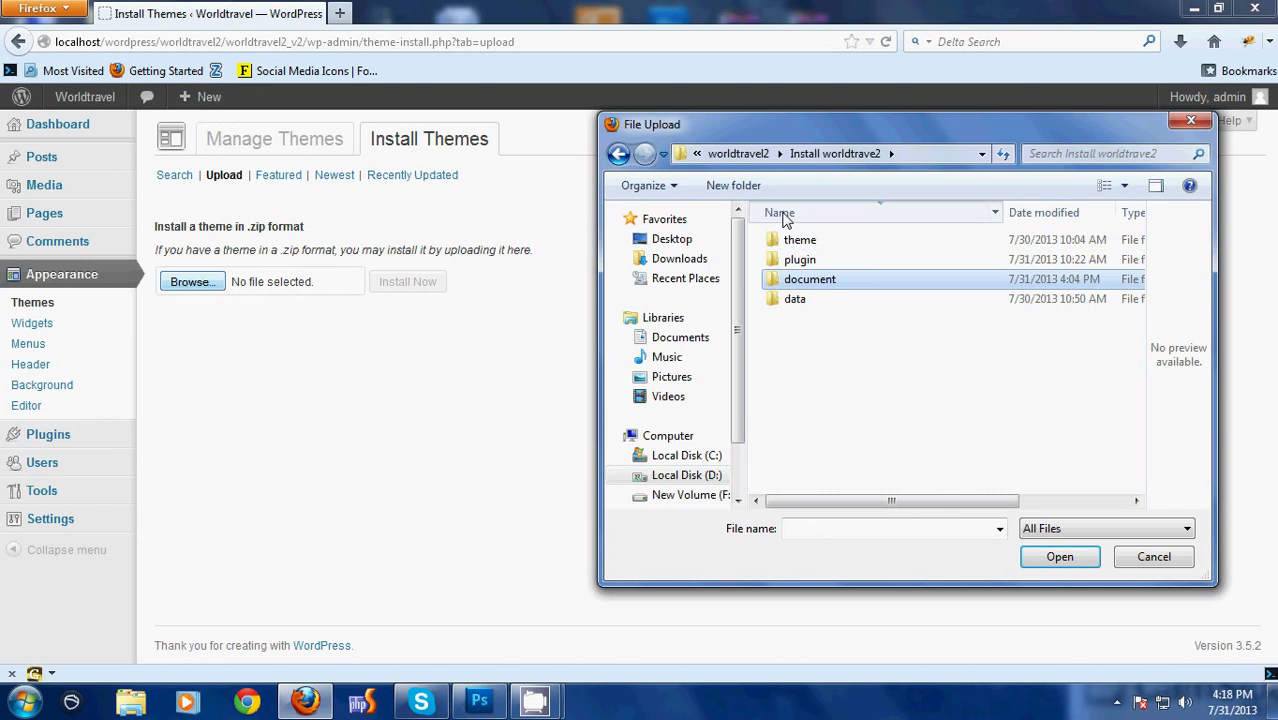
left_click(790, 213)
left_click(795, 240)
key("Down")
key("Down")
key("Down")
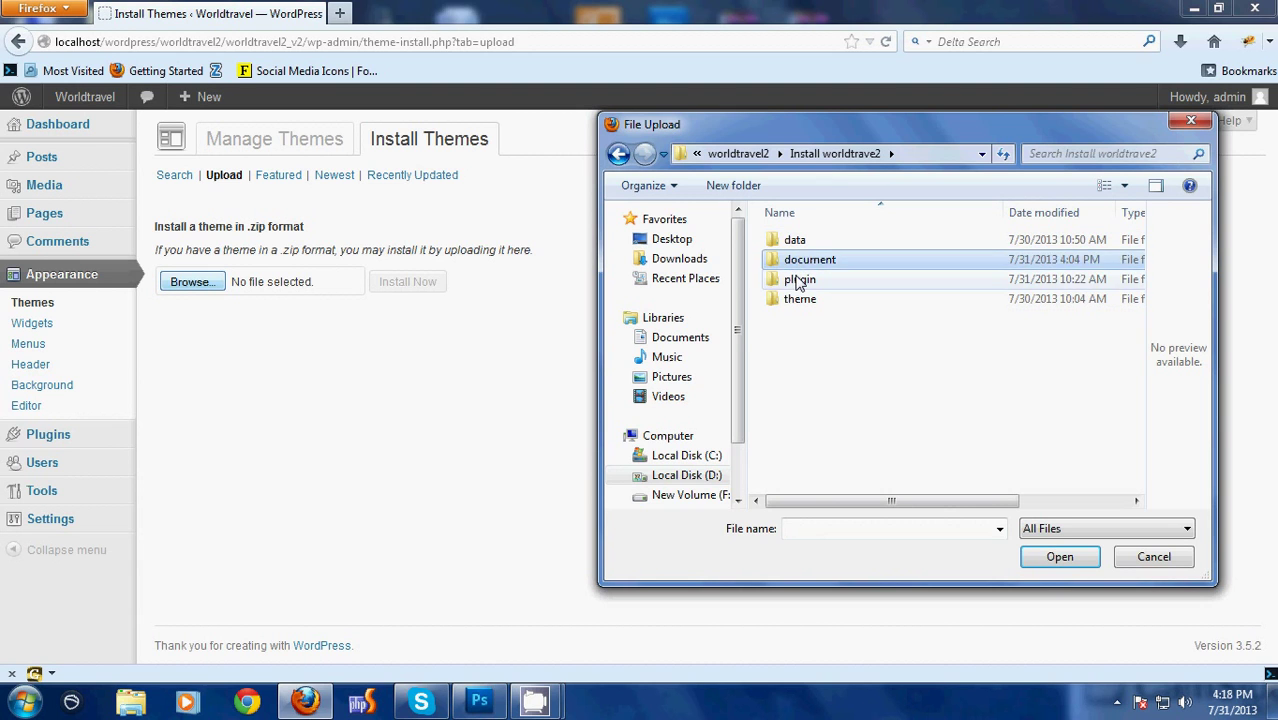
key("Return")
left_click(780, 241)
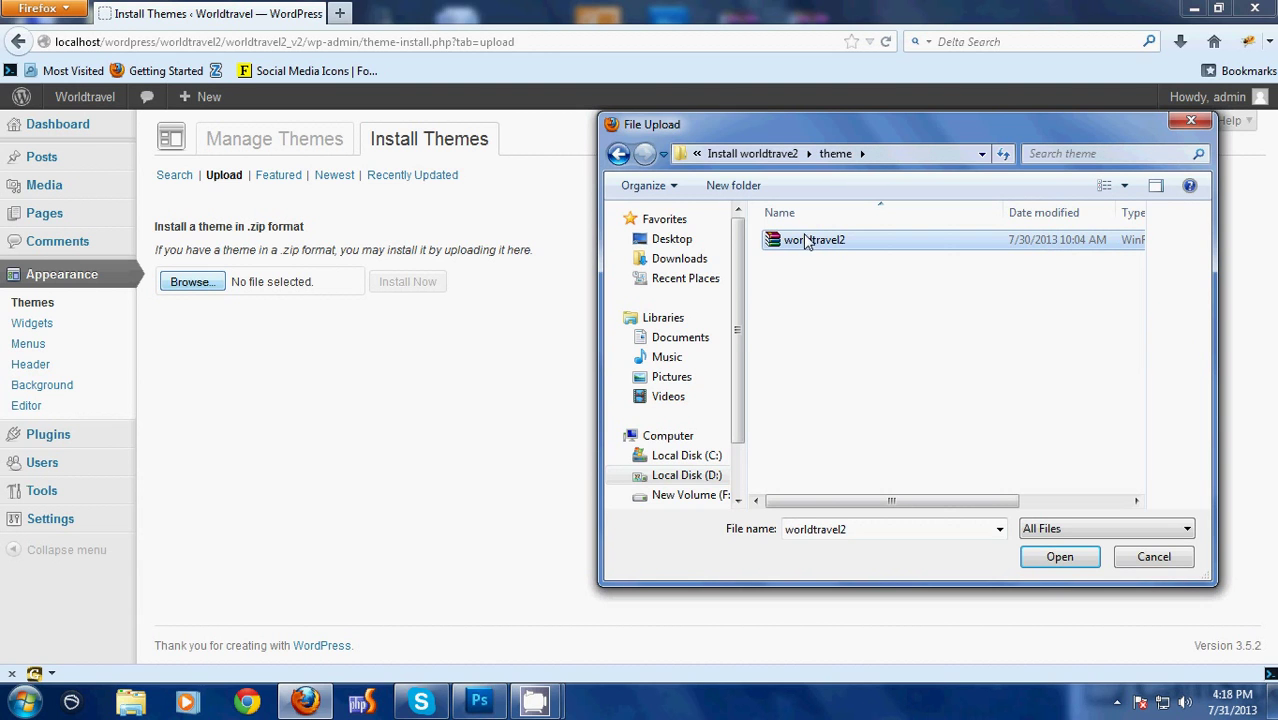
left_click(1052, 563)
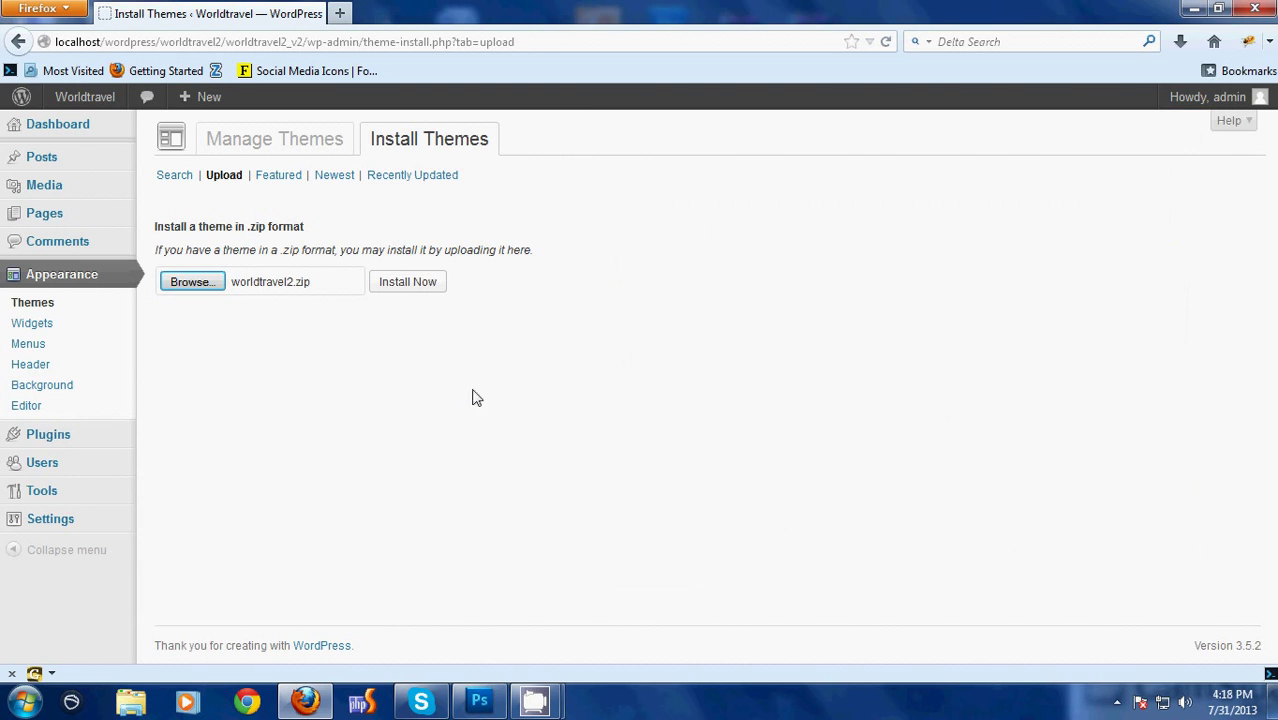
Install worldtravel2.zip and activate the worldtravel II theme
left_click(438, 287)
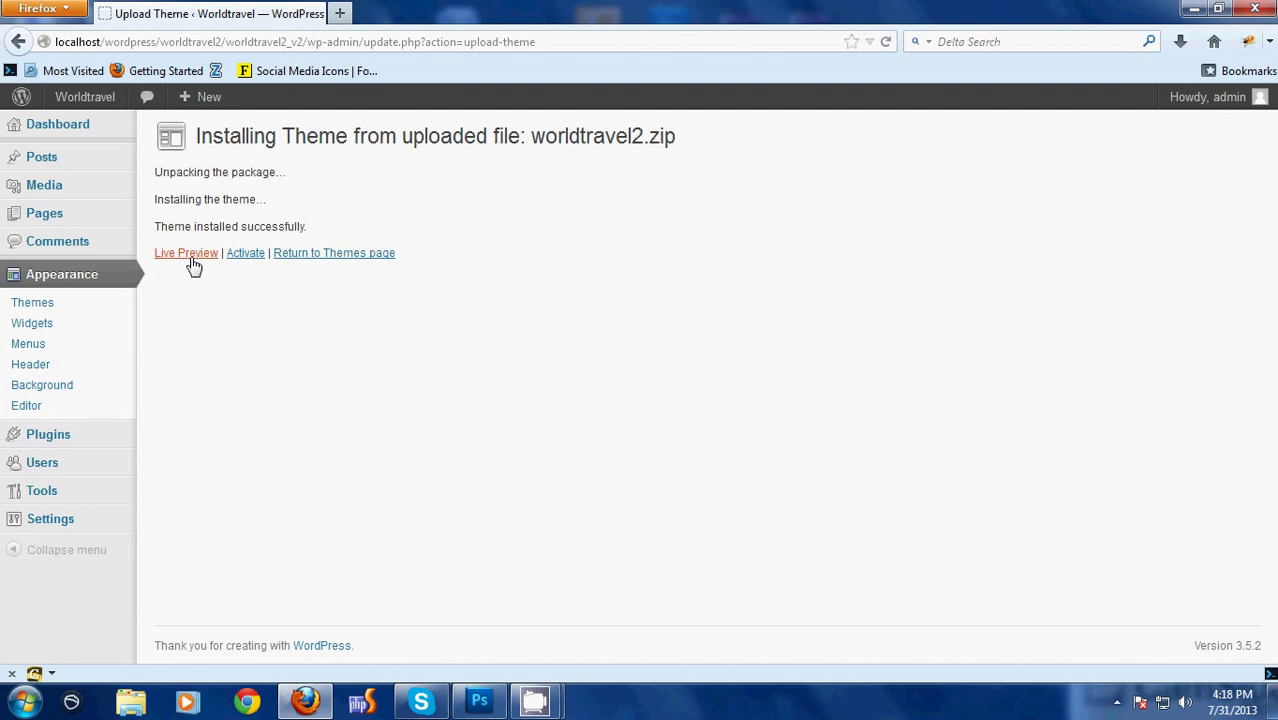
left_click(246, 255)
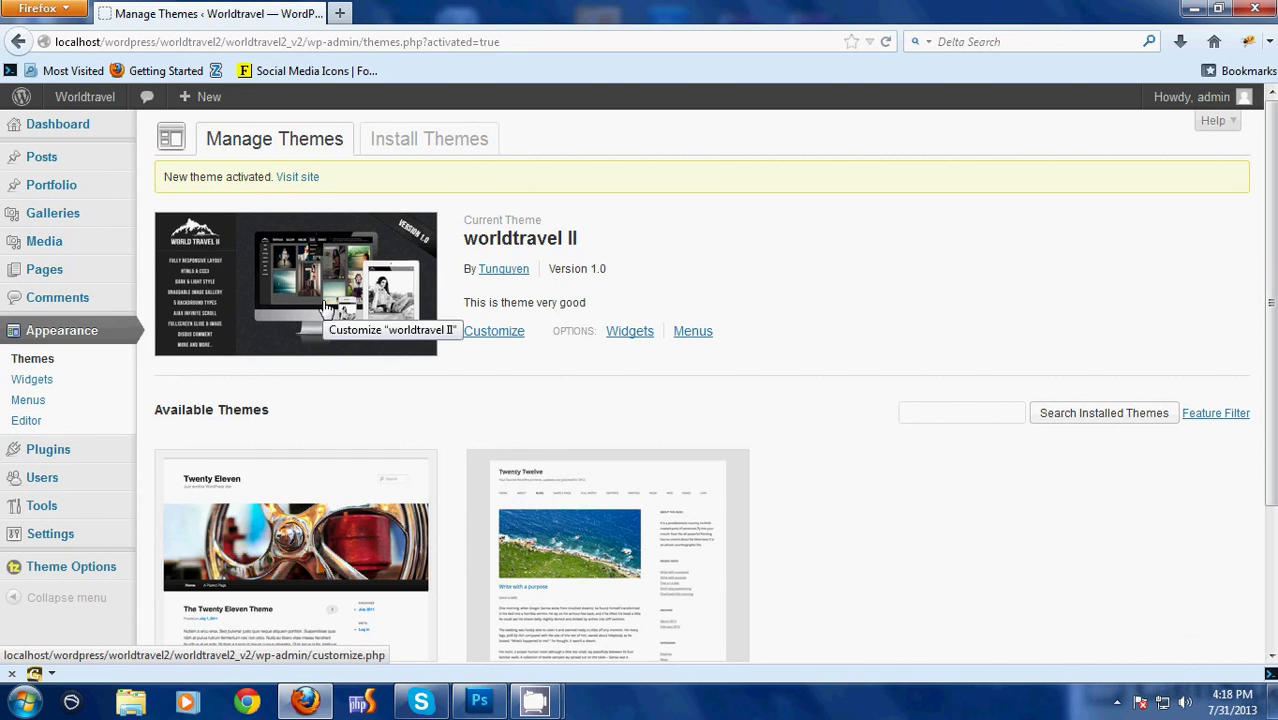
Upload wp-pagenavi.zip from the plugin folder, install it, and activate WP-PageNavi
mouse_move(73, 466)
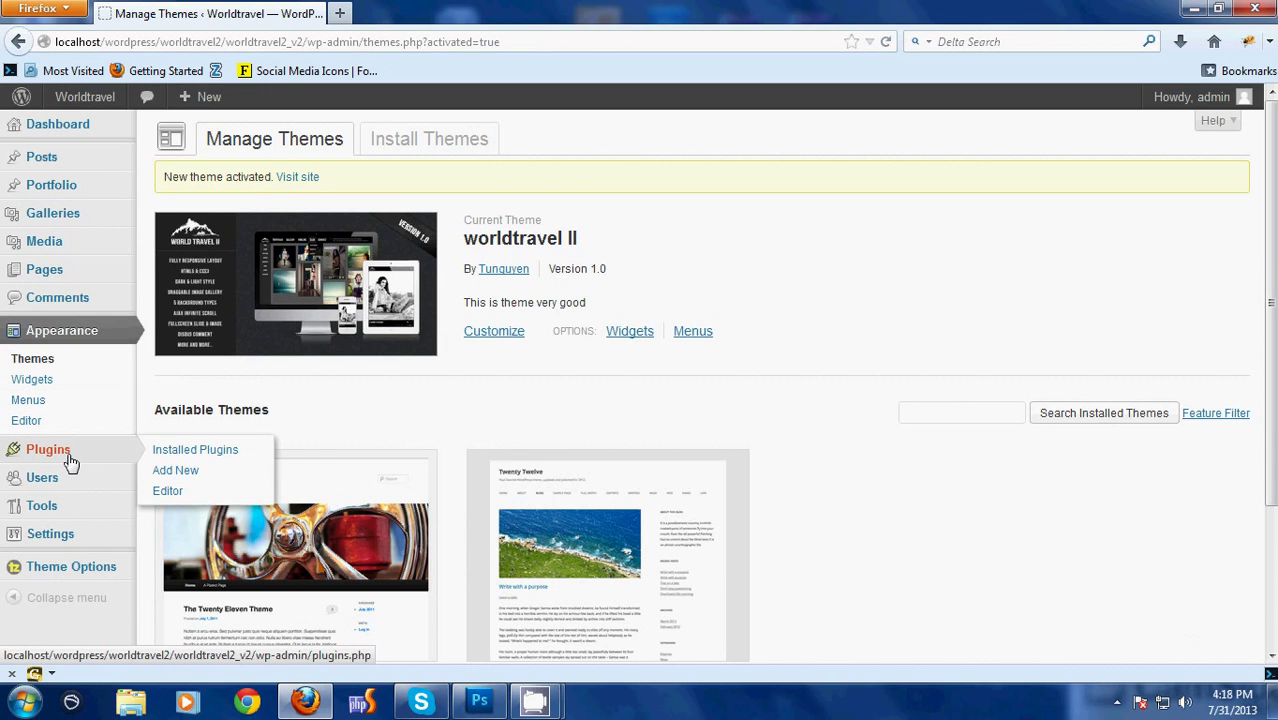
left_click(208, 470)
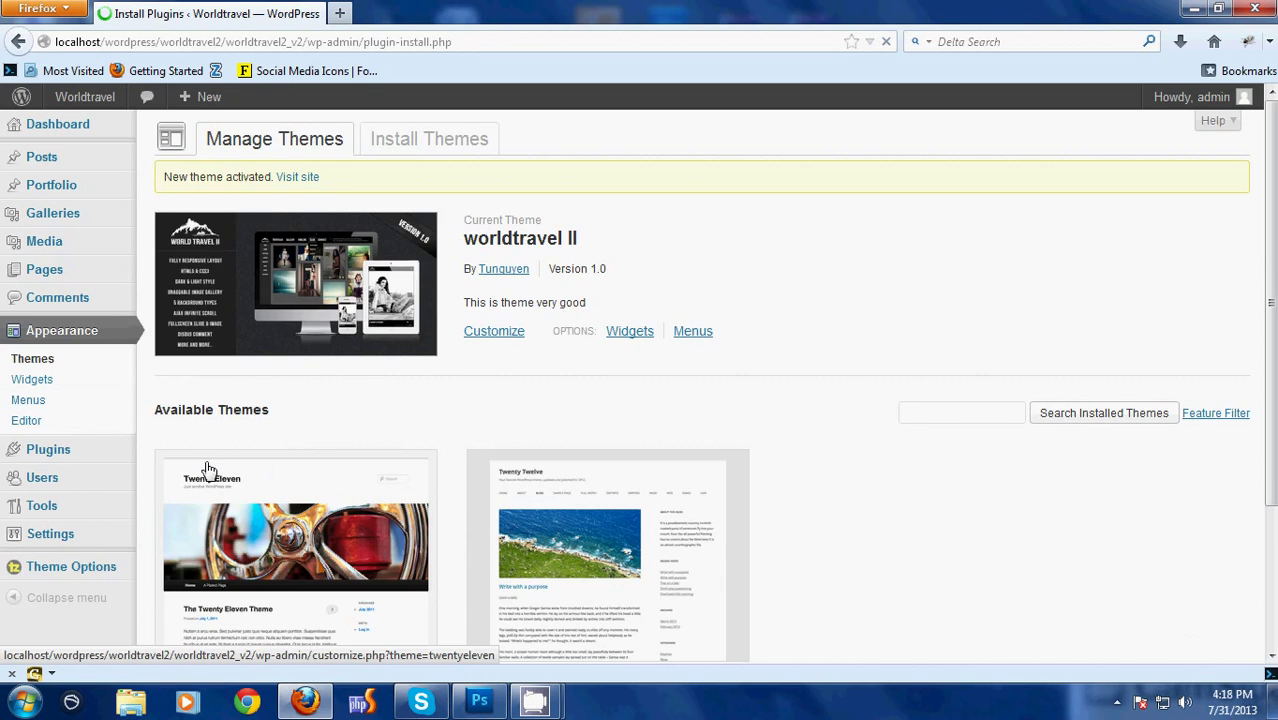
left_click(227, 176)
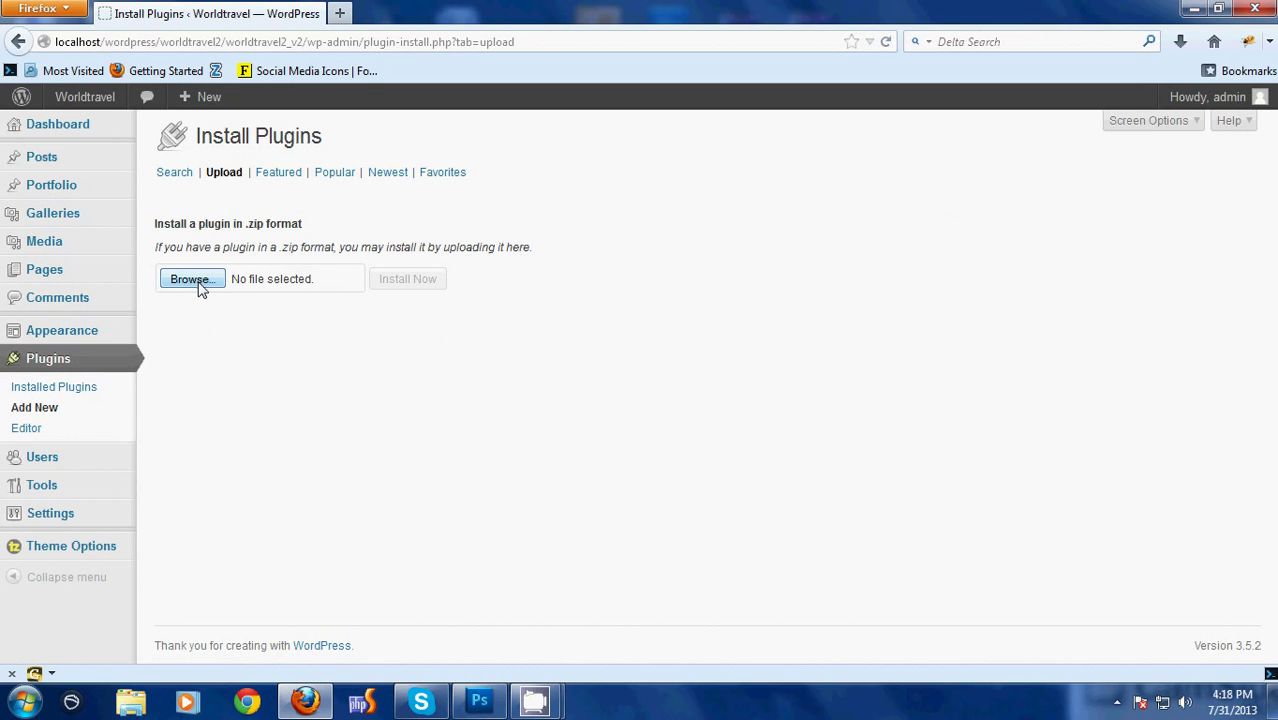
left_click(190, 280)
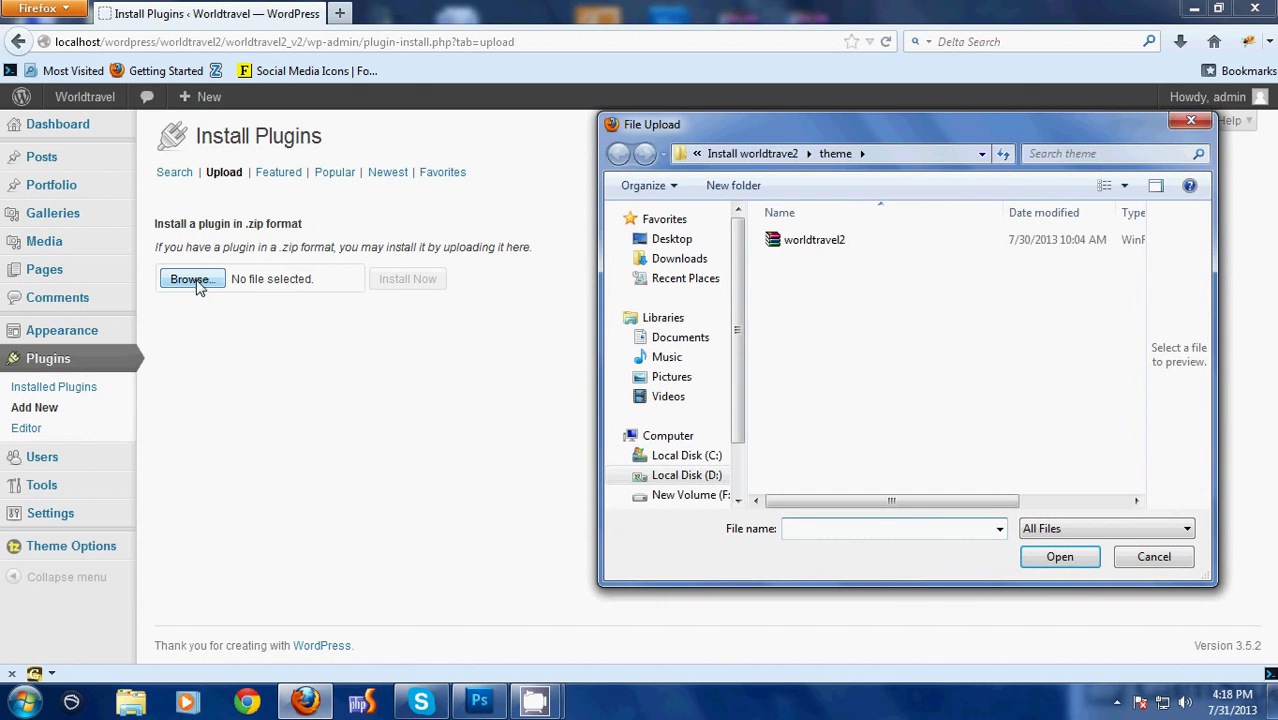
left_click(772, 153)
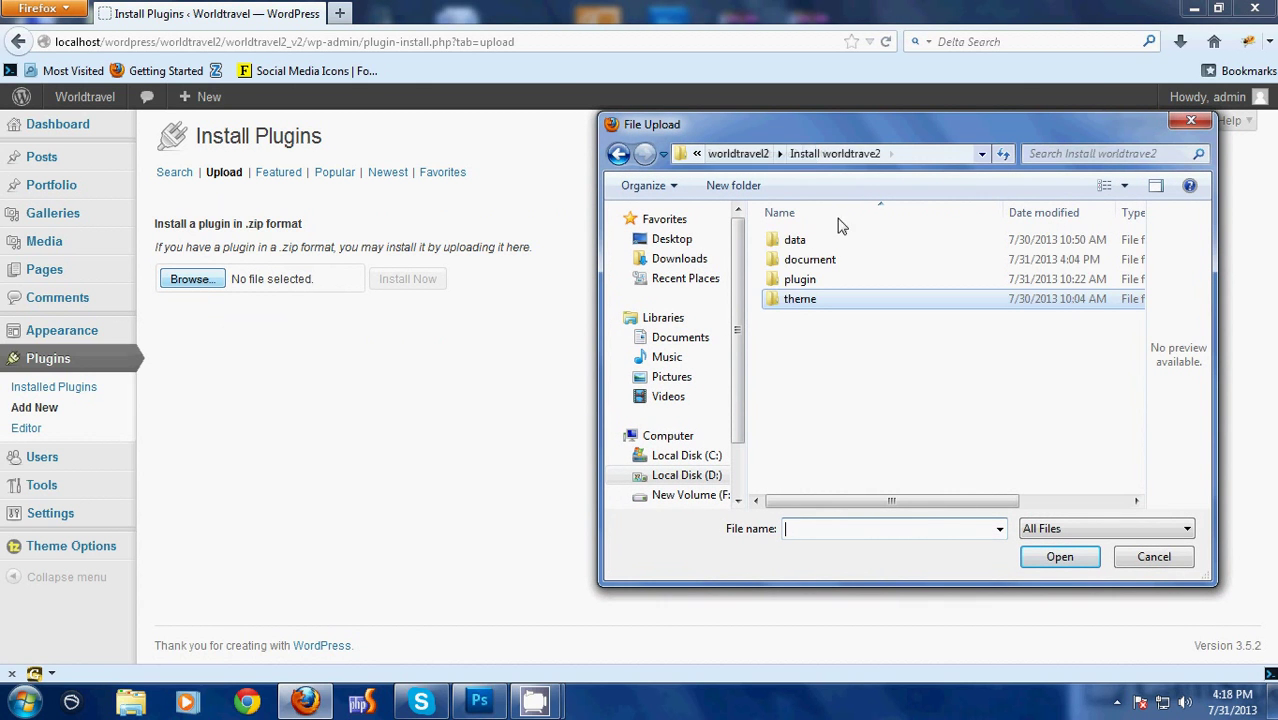
double_click(810, 280)
left_click(813, 300)
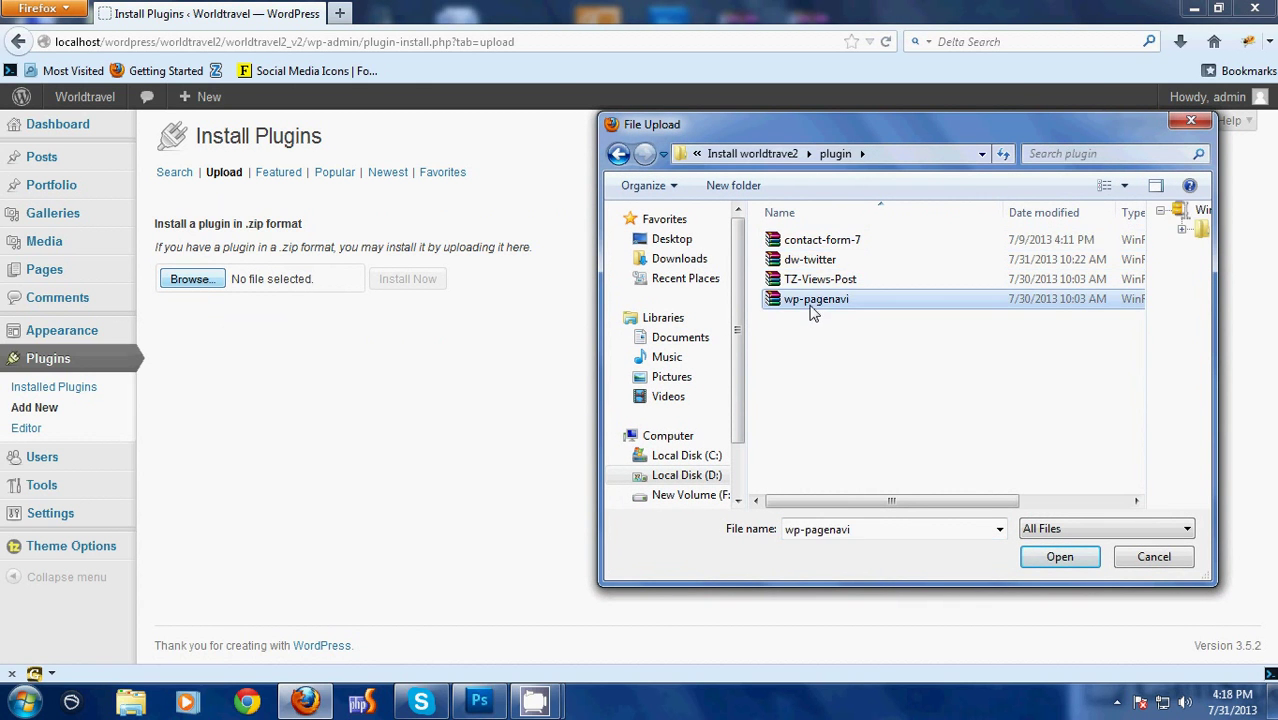
left_click(1058, 557)
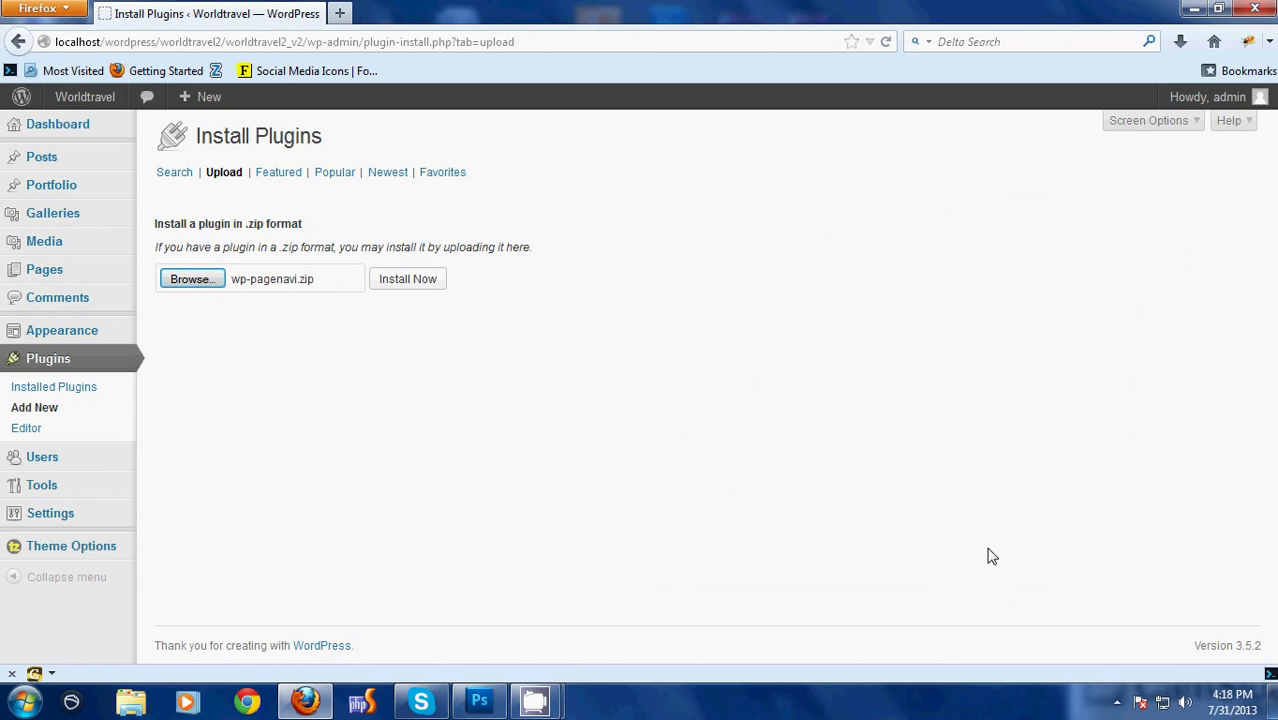
left_click(430, 278)
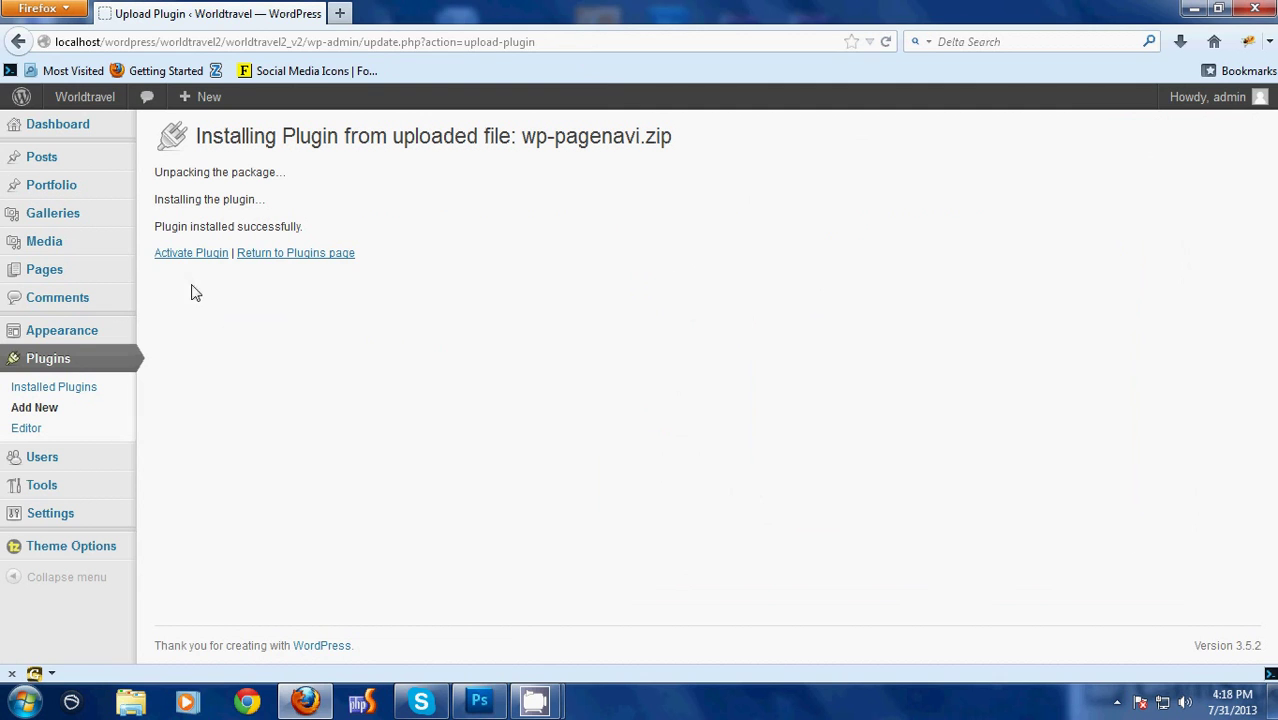
left_click(184, 260)
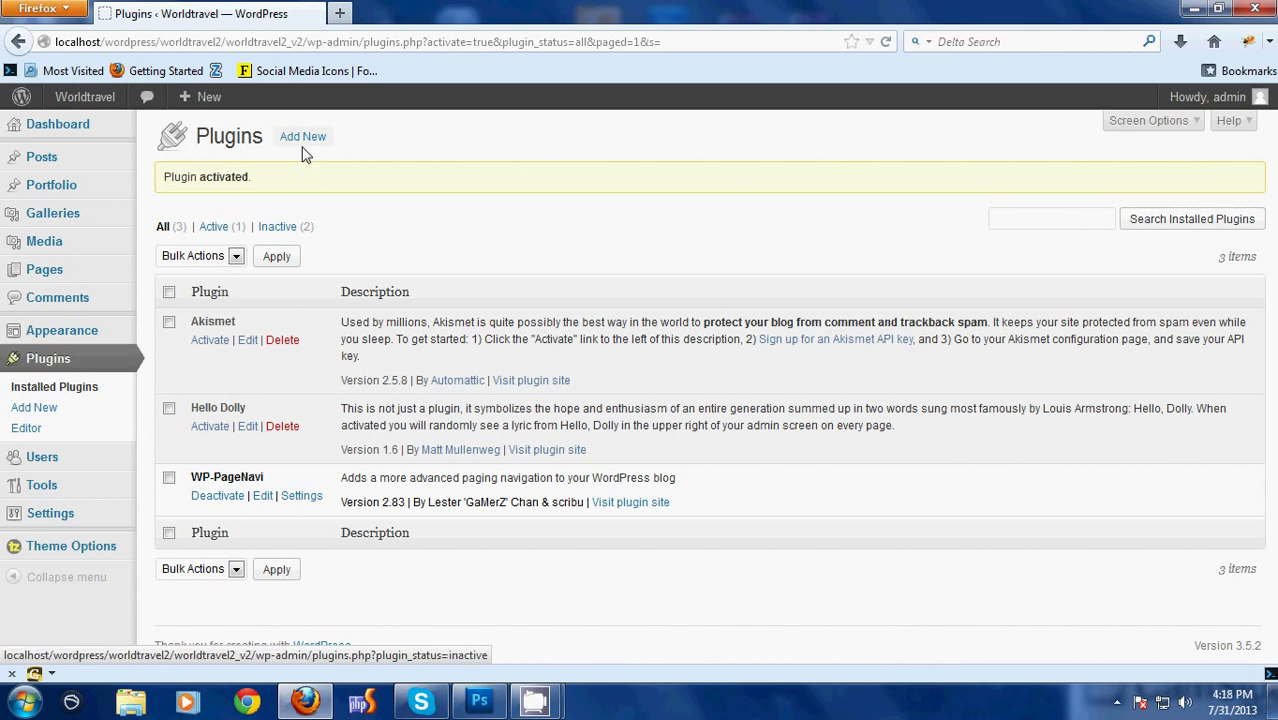
Upload TZ-Views-Post.zip as a new plugin, install it, and activate TZ View Post
left_click(304, 146)
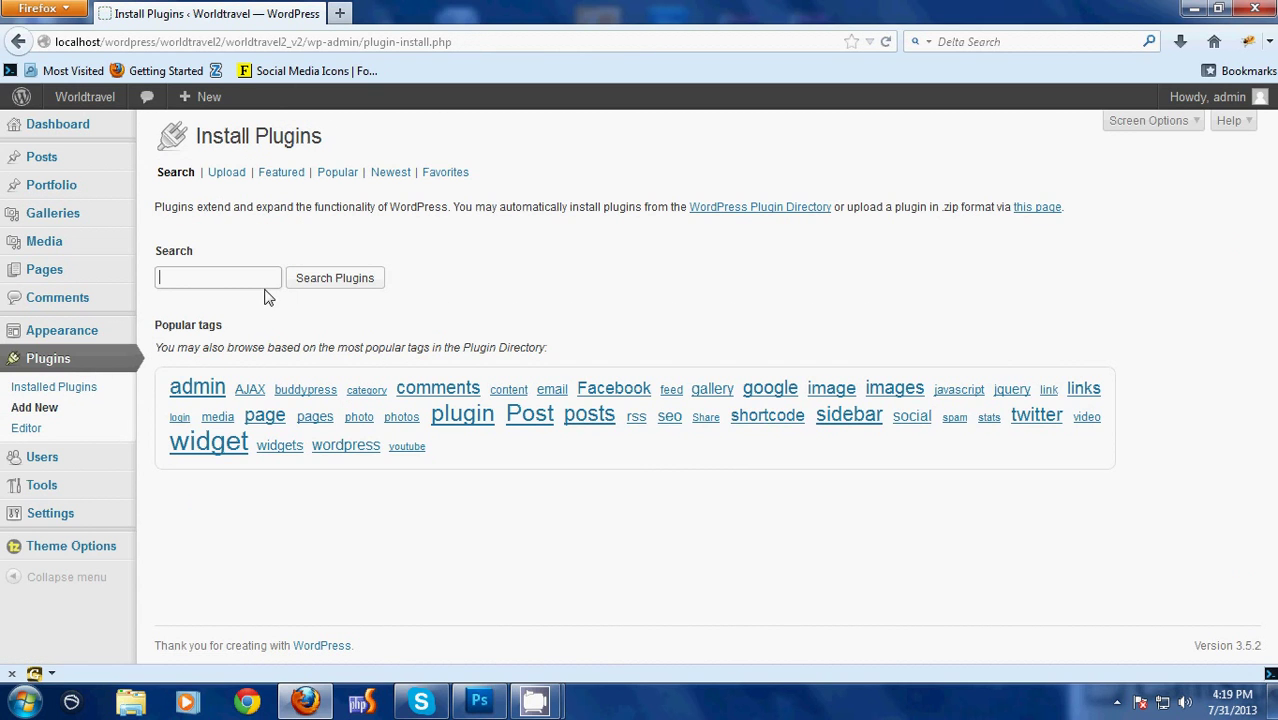
left_click(226, 176)
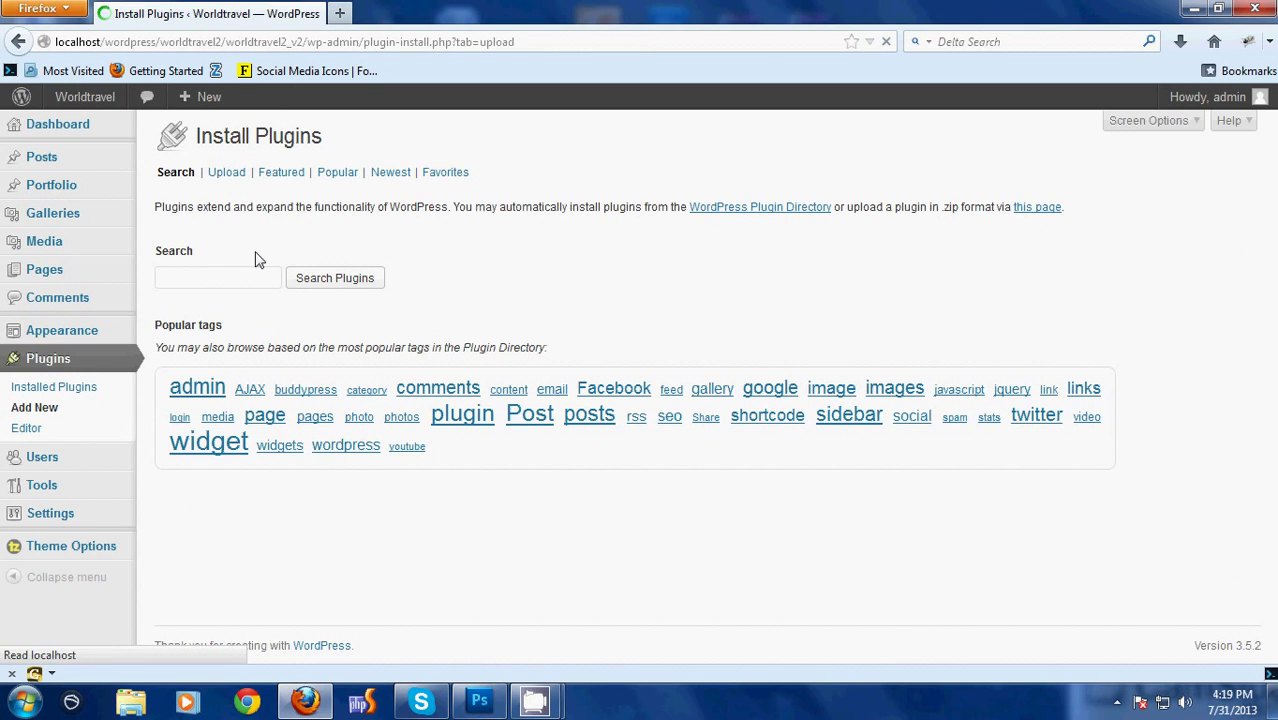
left_click(190, 279)
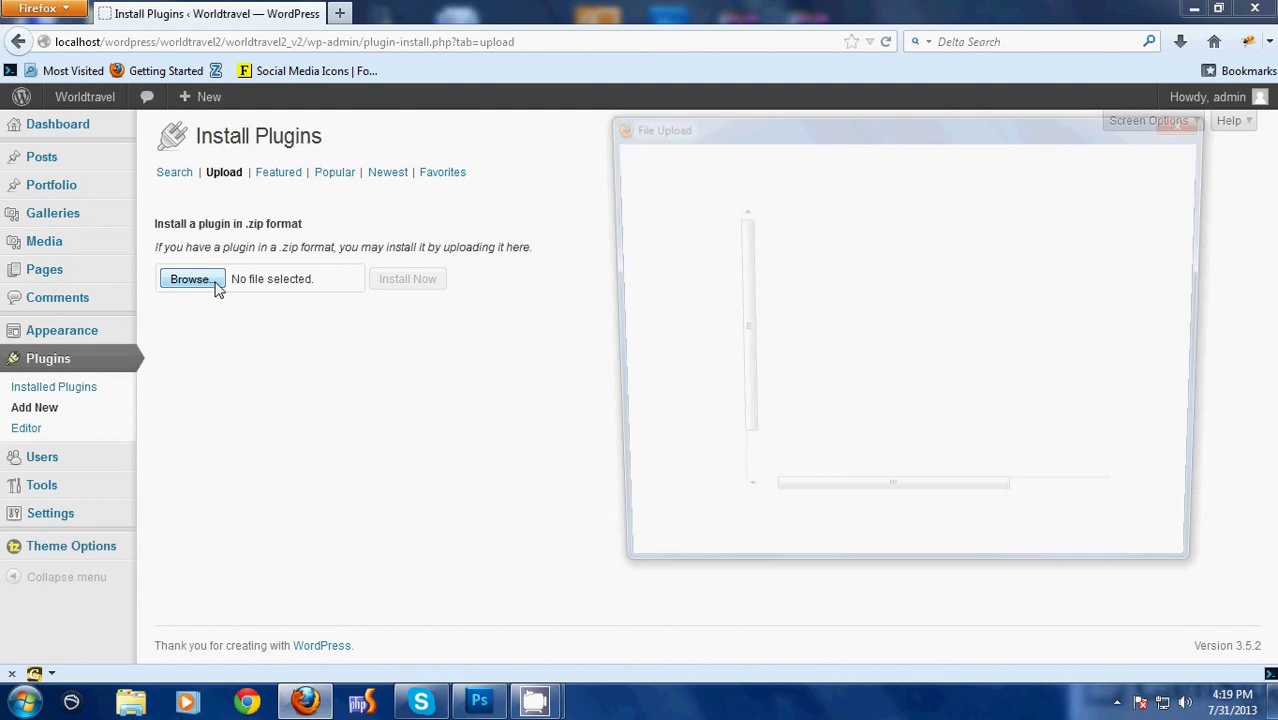
left_click(840, 280)
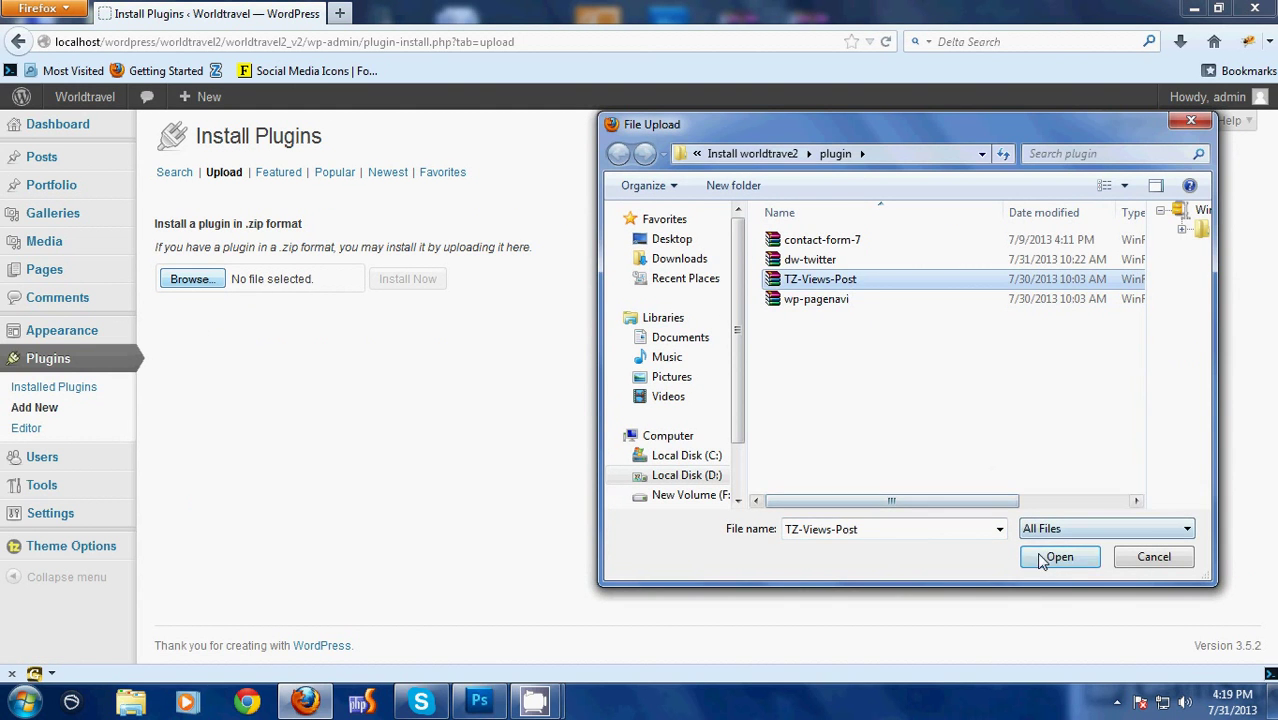
left_click(1059, 557)
left_click(386, 280)
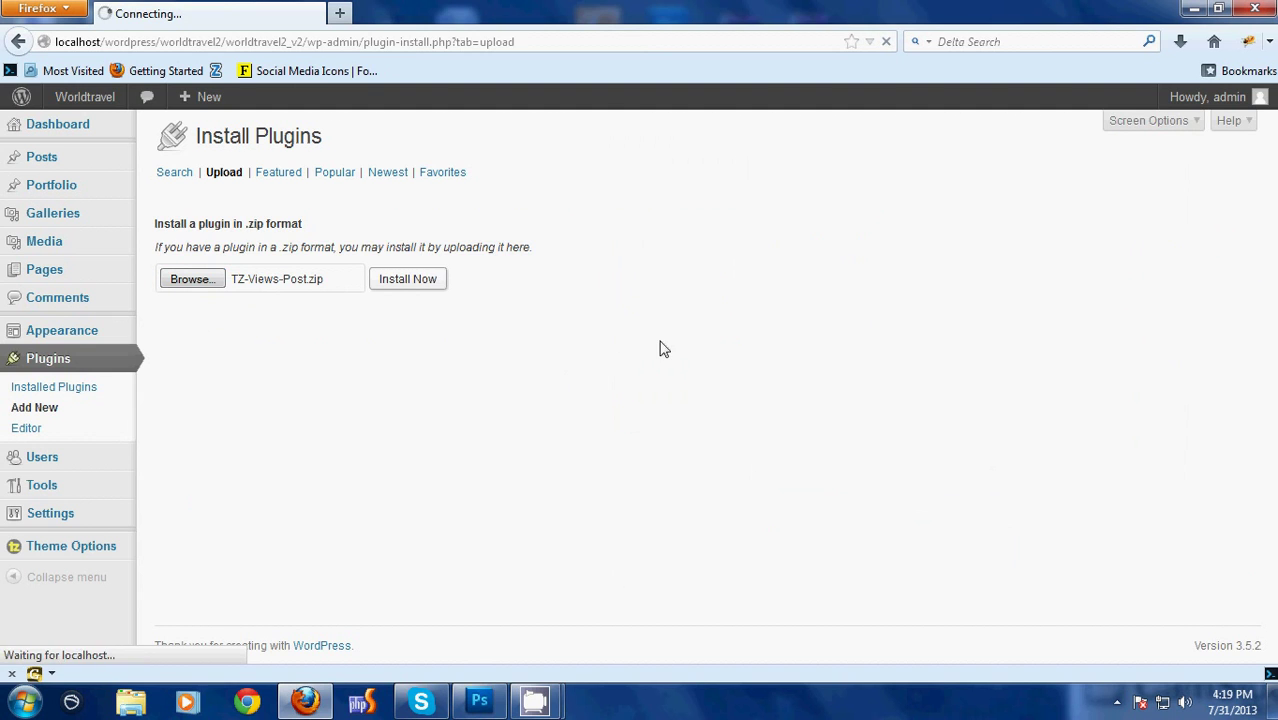
left_click(195, 254)
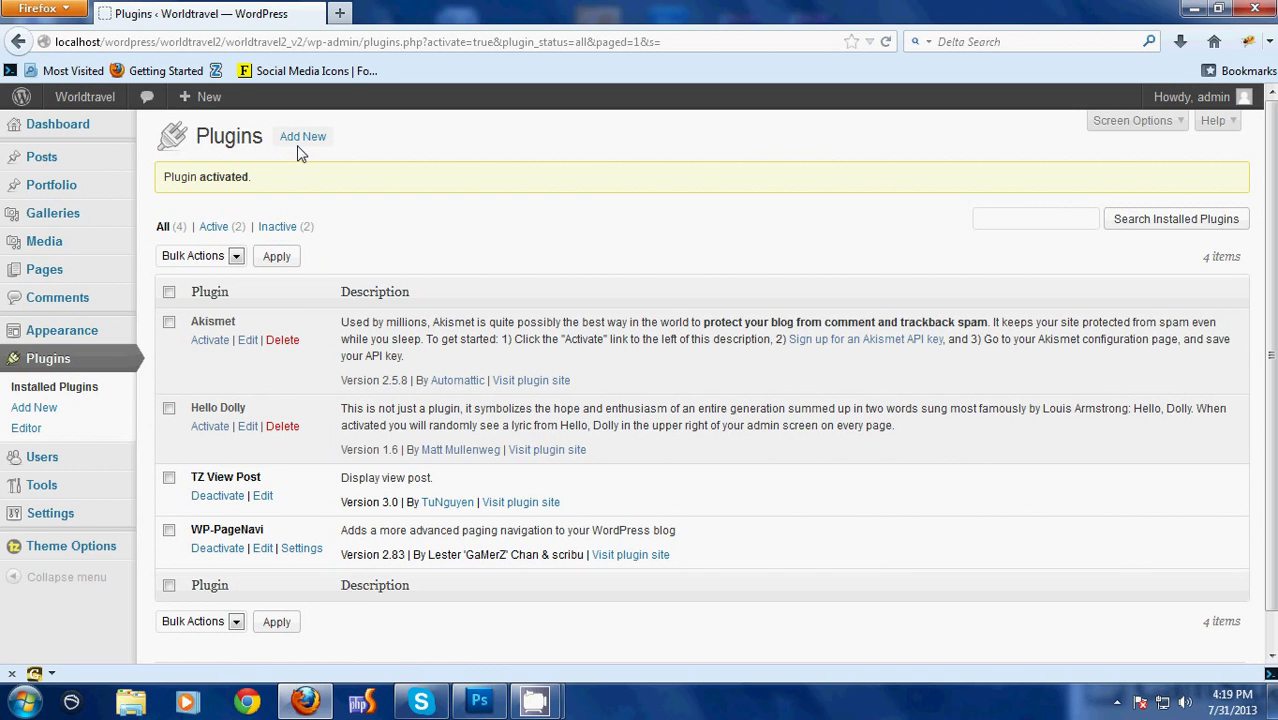
Upload dw-twitter.zip as a new plugin, install it, and activate DW Twitter
left_click(302, 140)
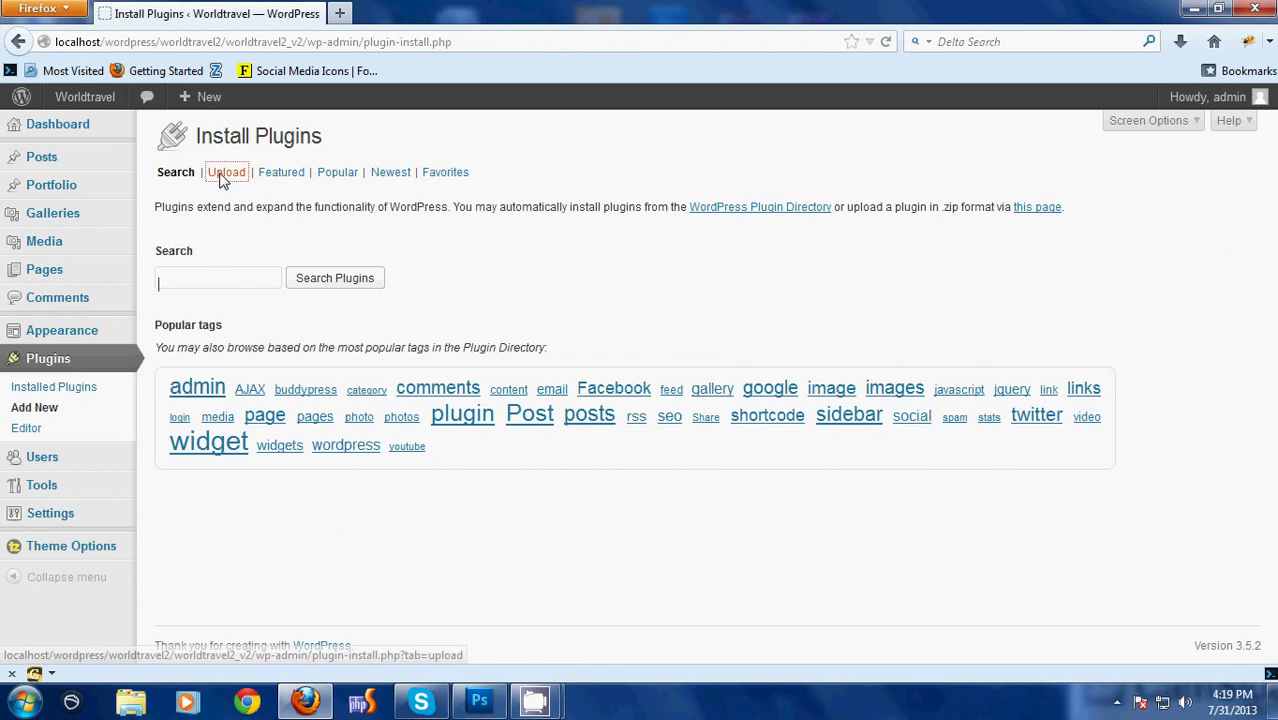
left_click(224, 176)
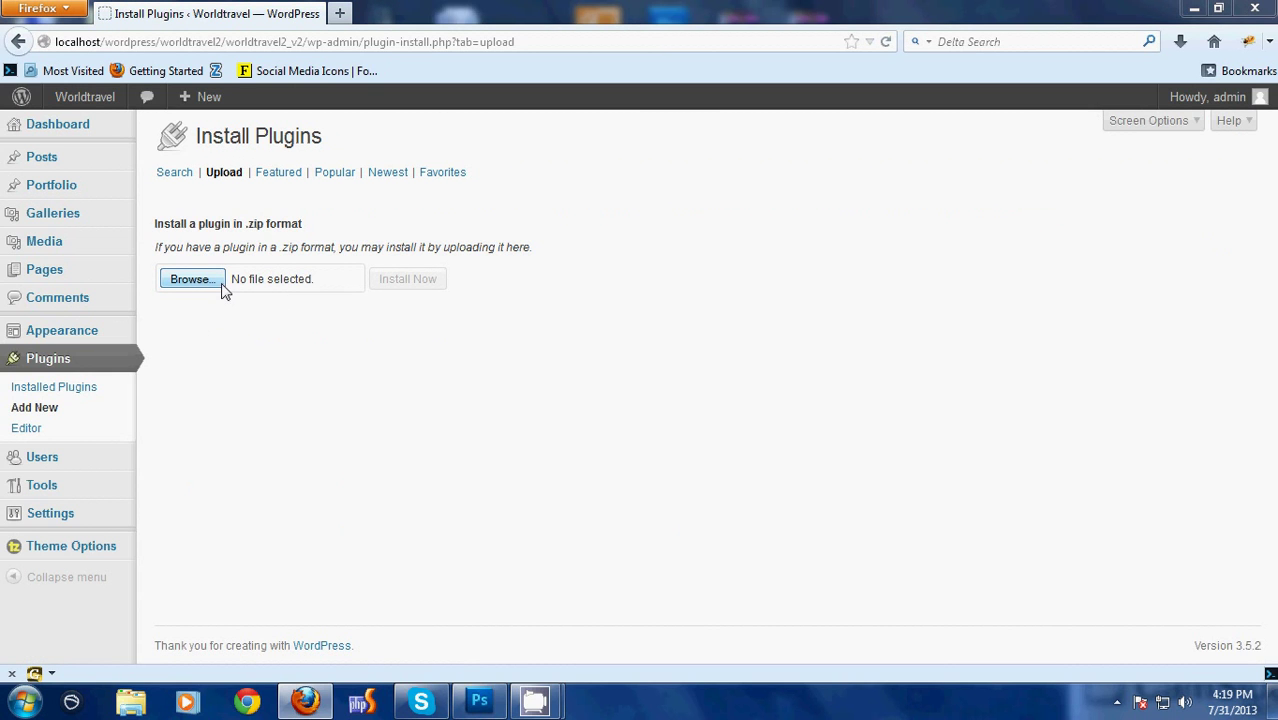
left_click(223, 284)
left_click(810, 259)
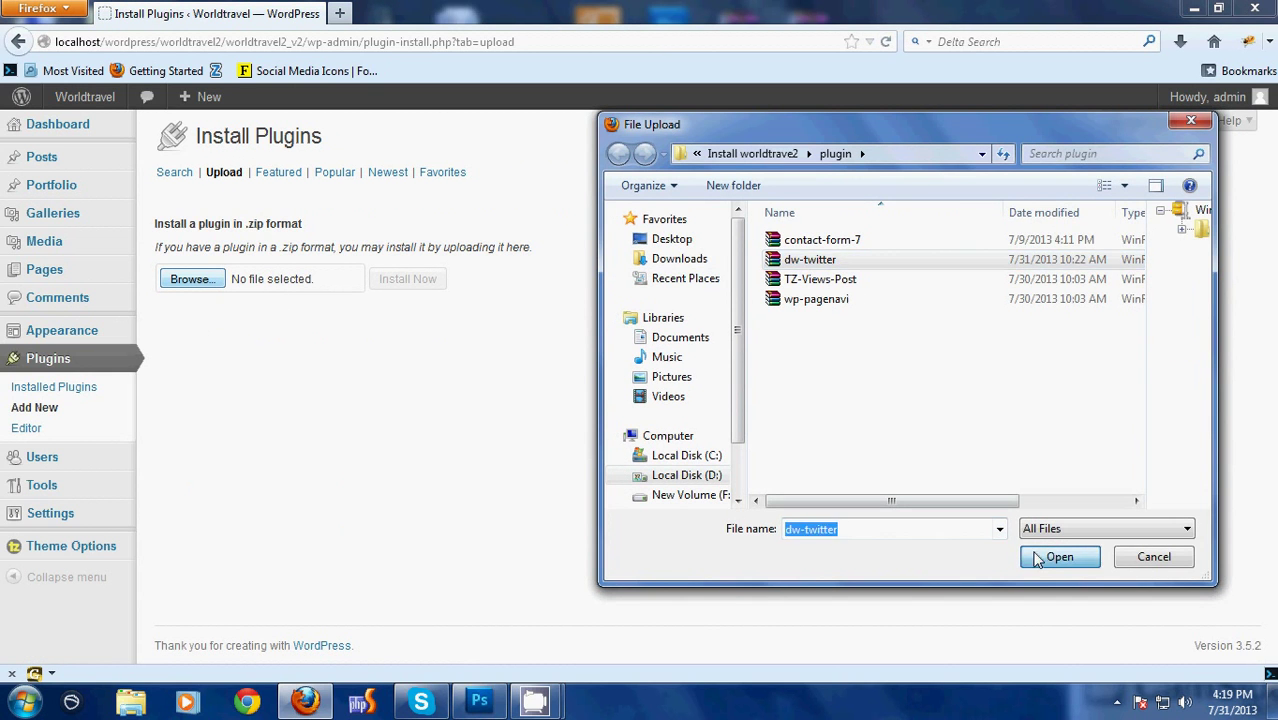
left_click(1059, 557)
left_click(421, 284)
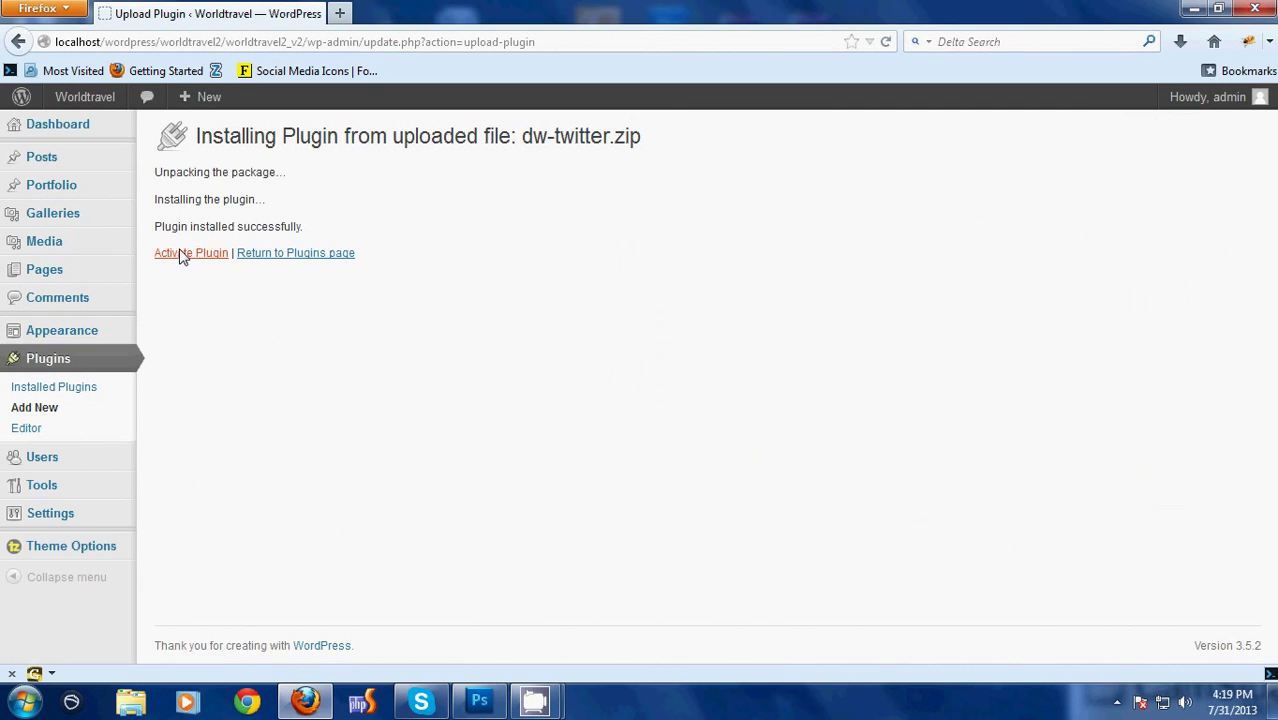
left_click(178, 252)
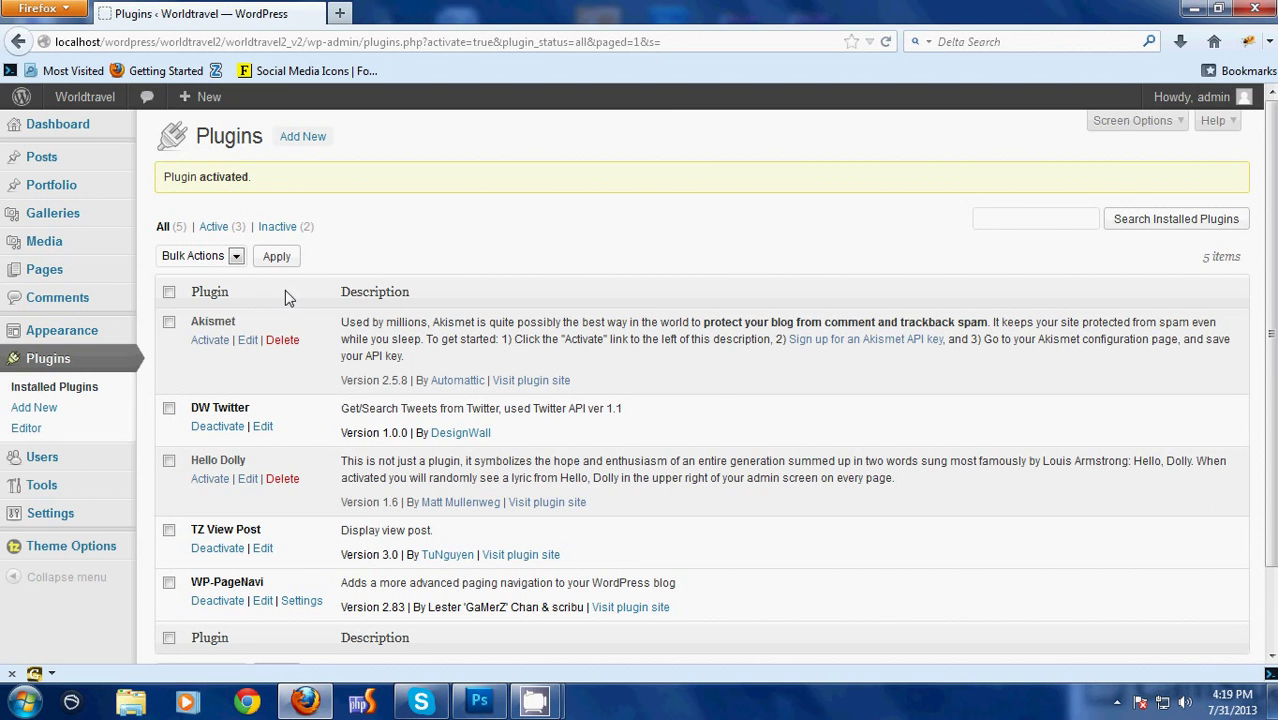
Upload contact-form-7.zip as a new plugin, install it, and activate Contact Form 7
left_click(296, 146)
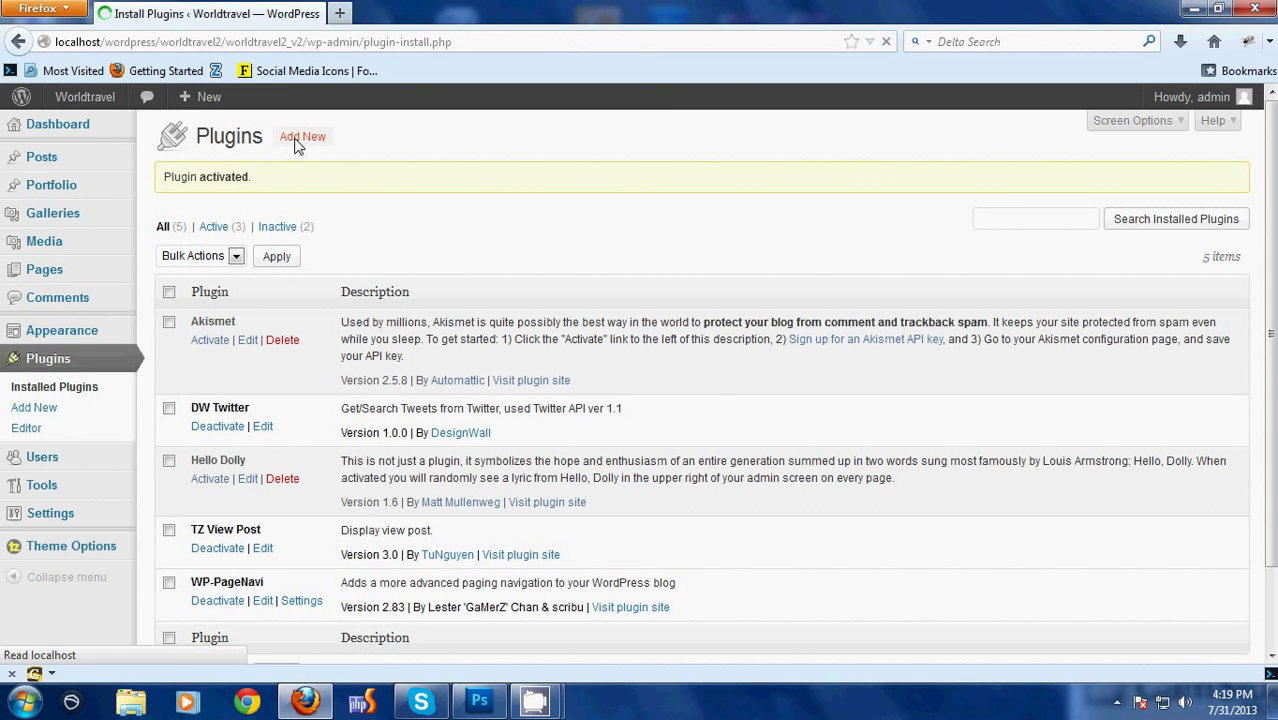
left_click(226, 174)
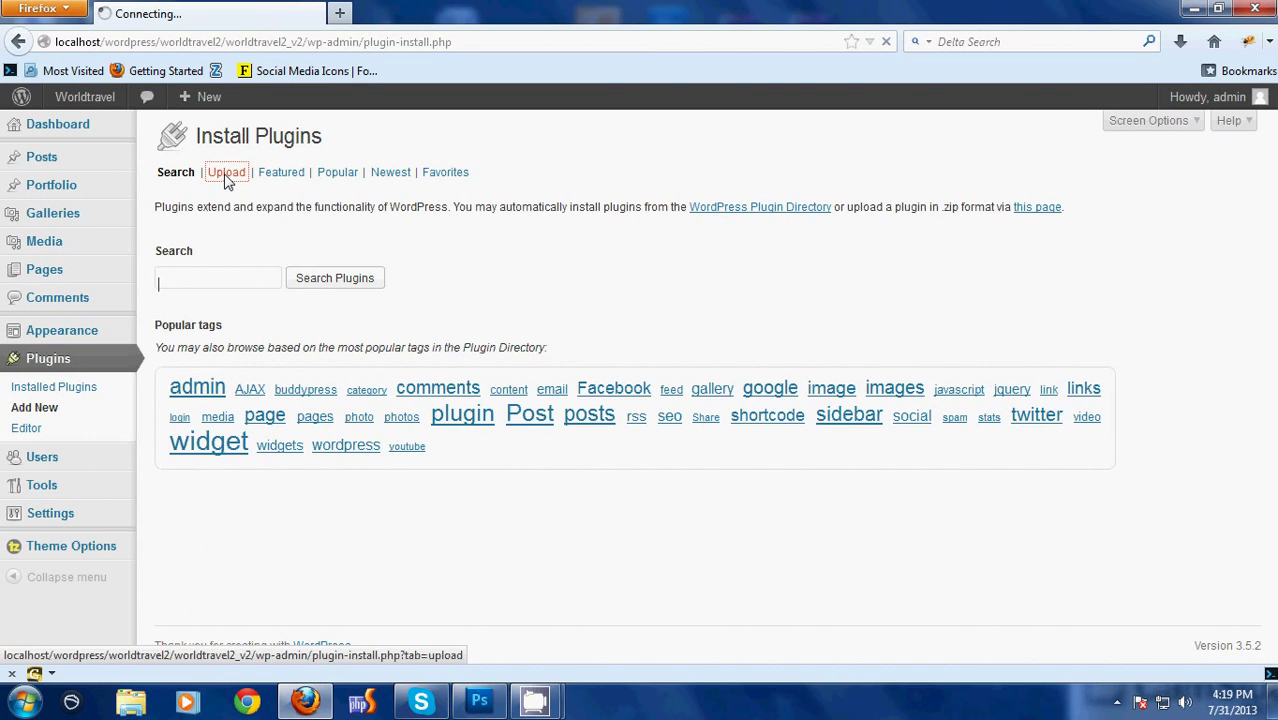
left_click(205, 281)
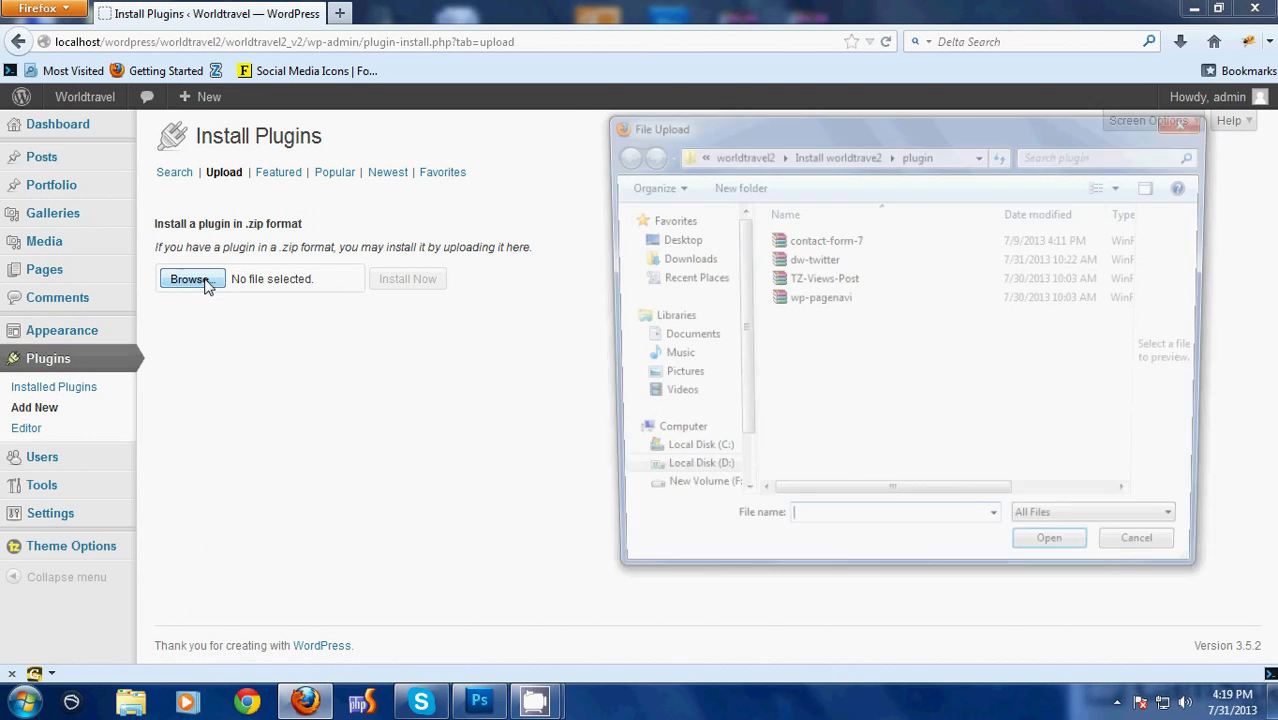
left_click(827, 242)
left_click(1050, 562)
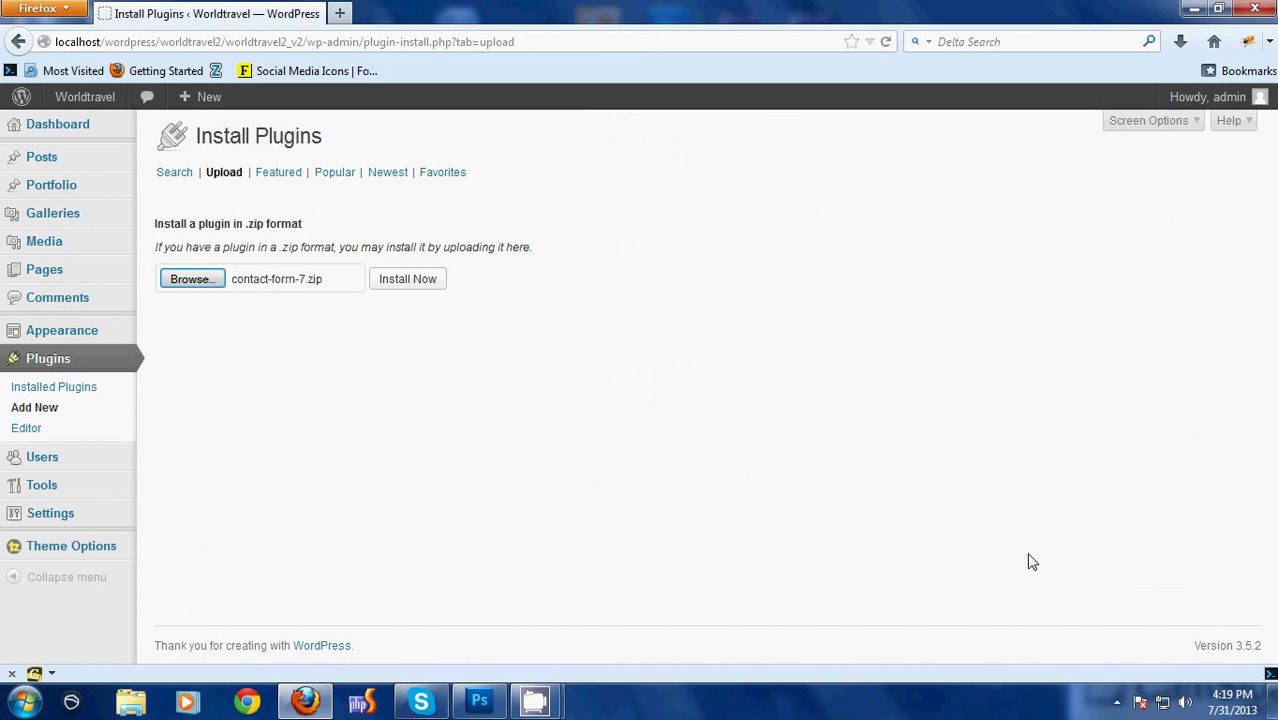
left_click(392, 280)
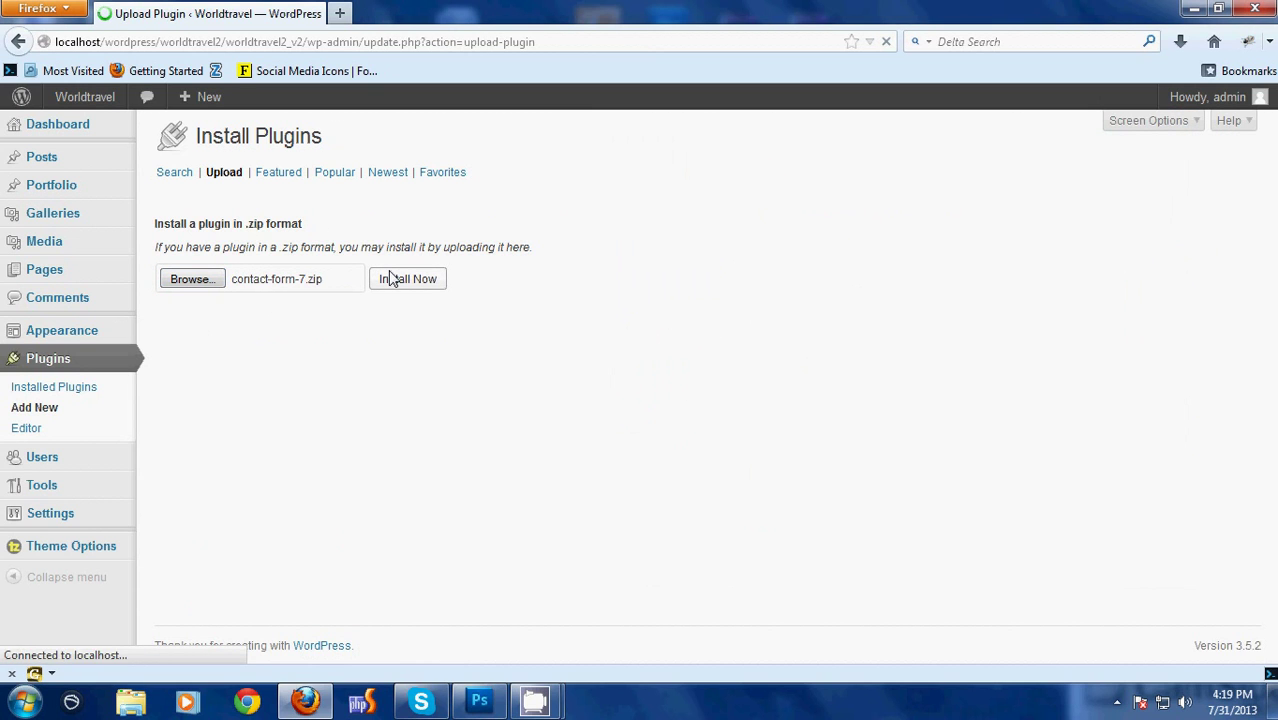
left_click(215, 258)
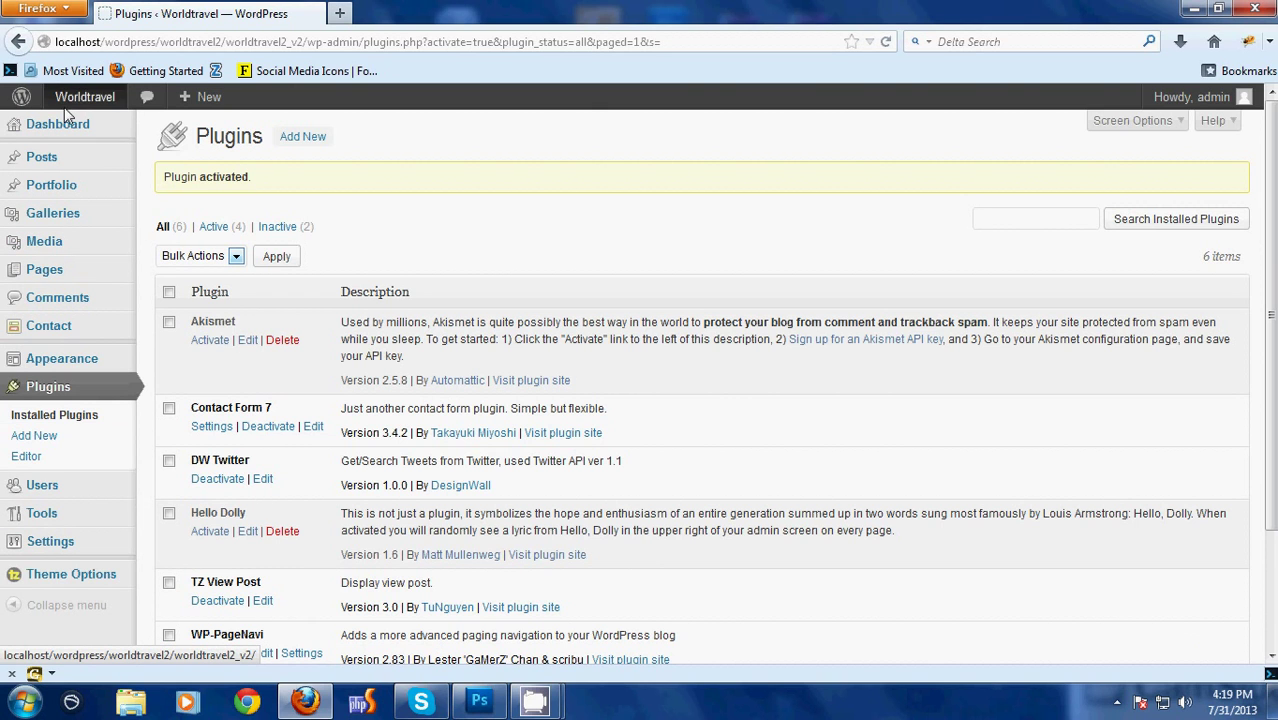
Open the live Worldtravel site in a new tab, view the front page, then return to Plugins
mouse_move(68, 100)
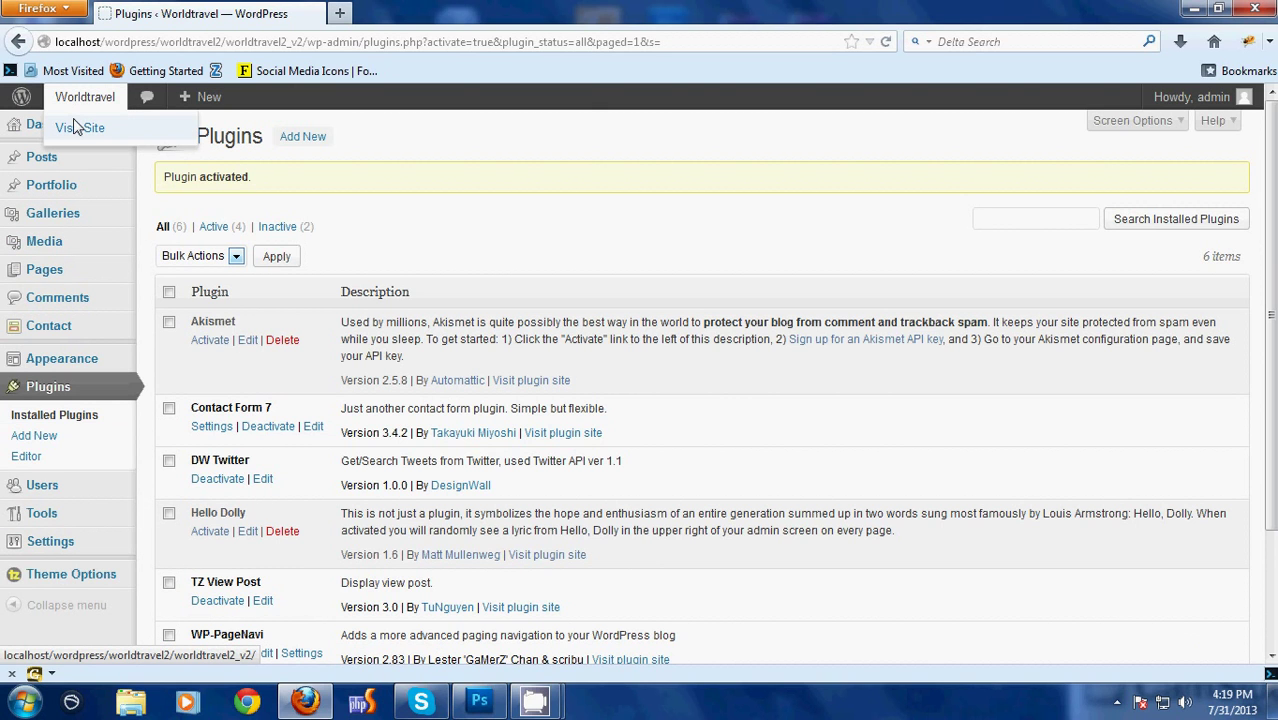
middle_click(75, 126)
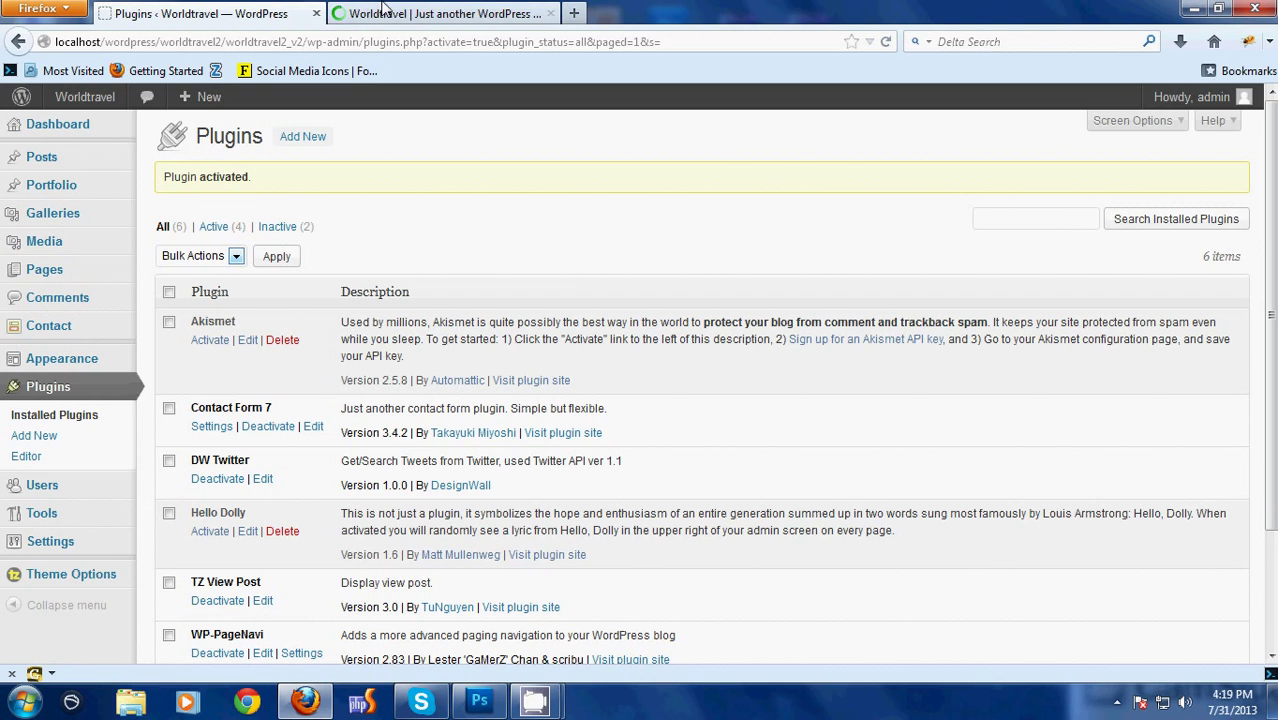
left_click(383, 10)
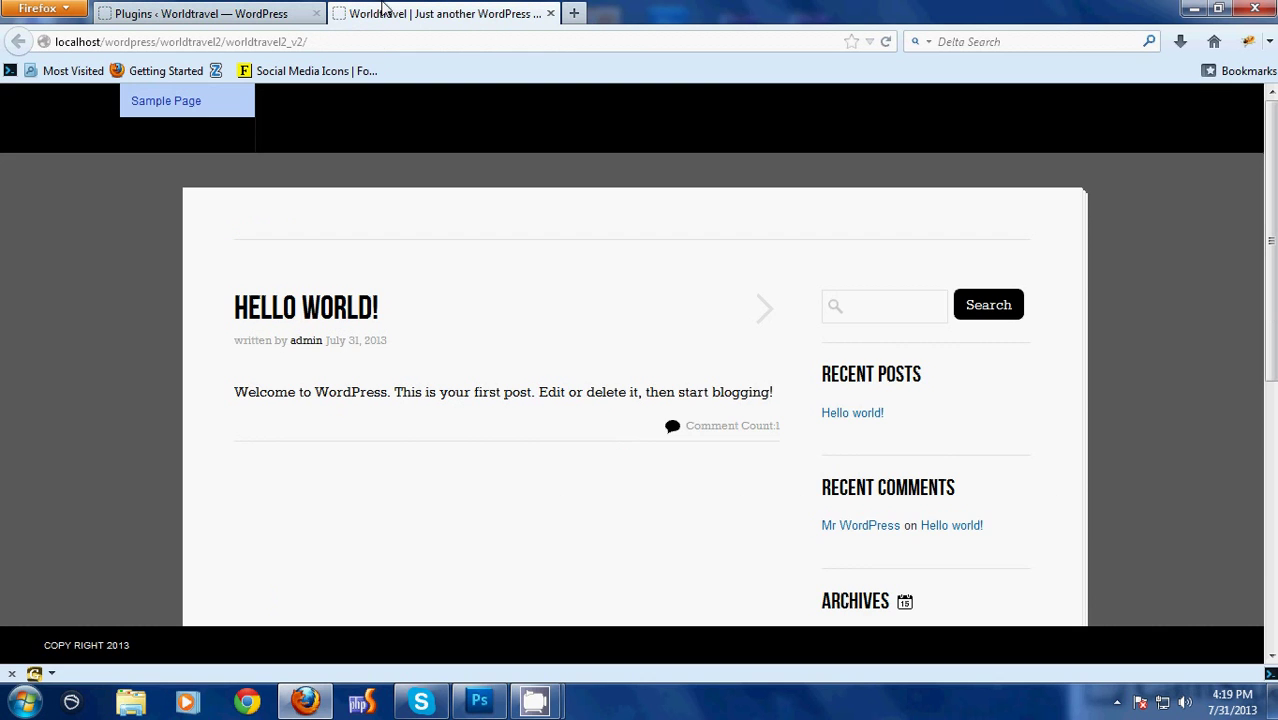
scroll(790, 380, "down", 5)
scroll(987, 381, "up", 5)
scroll(870, 306, "down", 5)
scroll(921, 311, "up", 5)
left_click(245, 10)
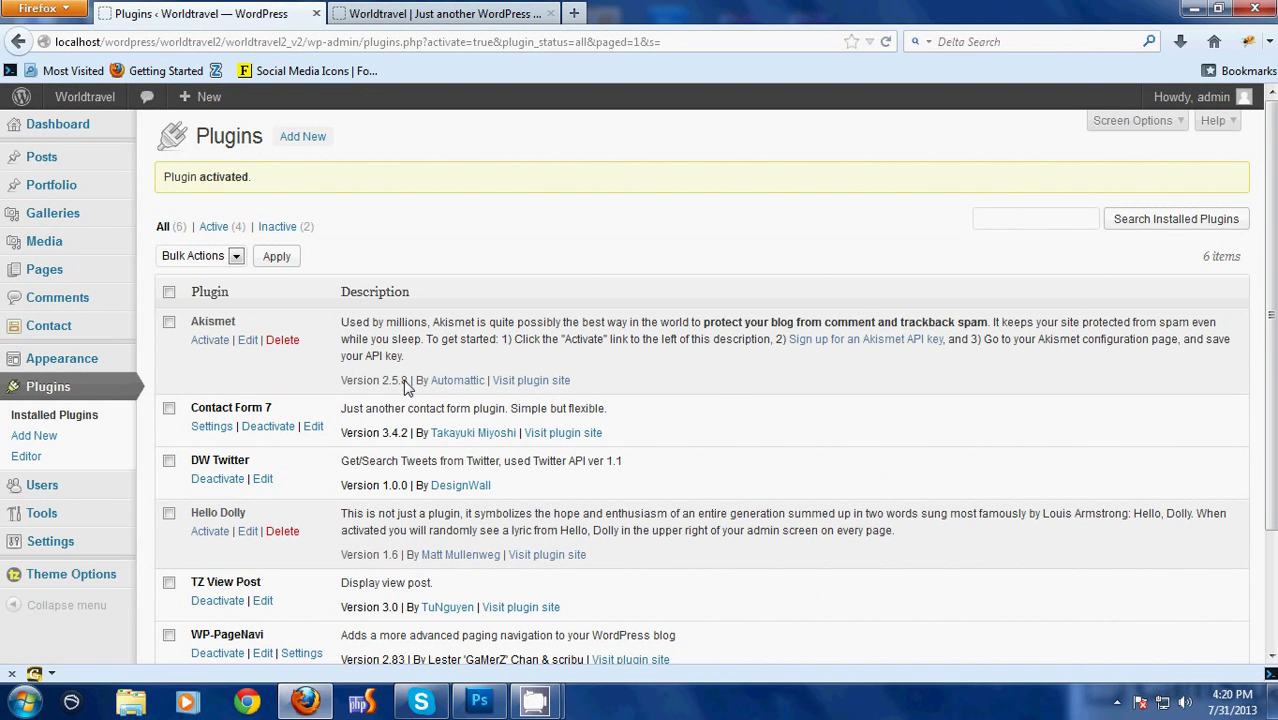
Create a new navigation menu named 'Menu Main' in Appearance > Menus
mouse_move(70, 362)
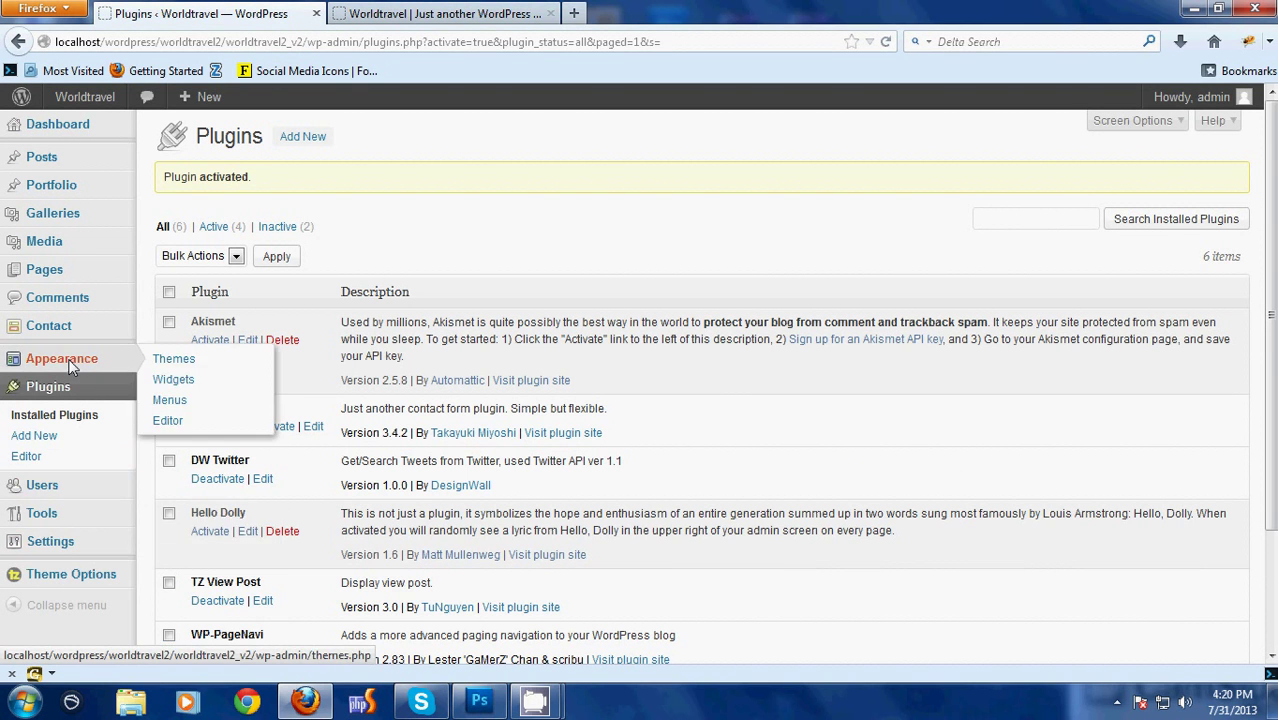
left_click(170, 400)
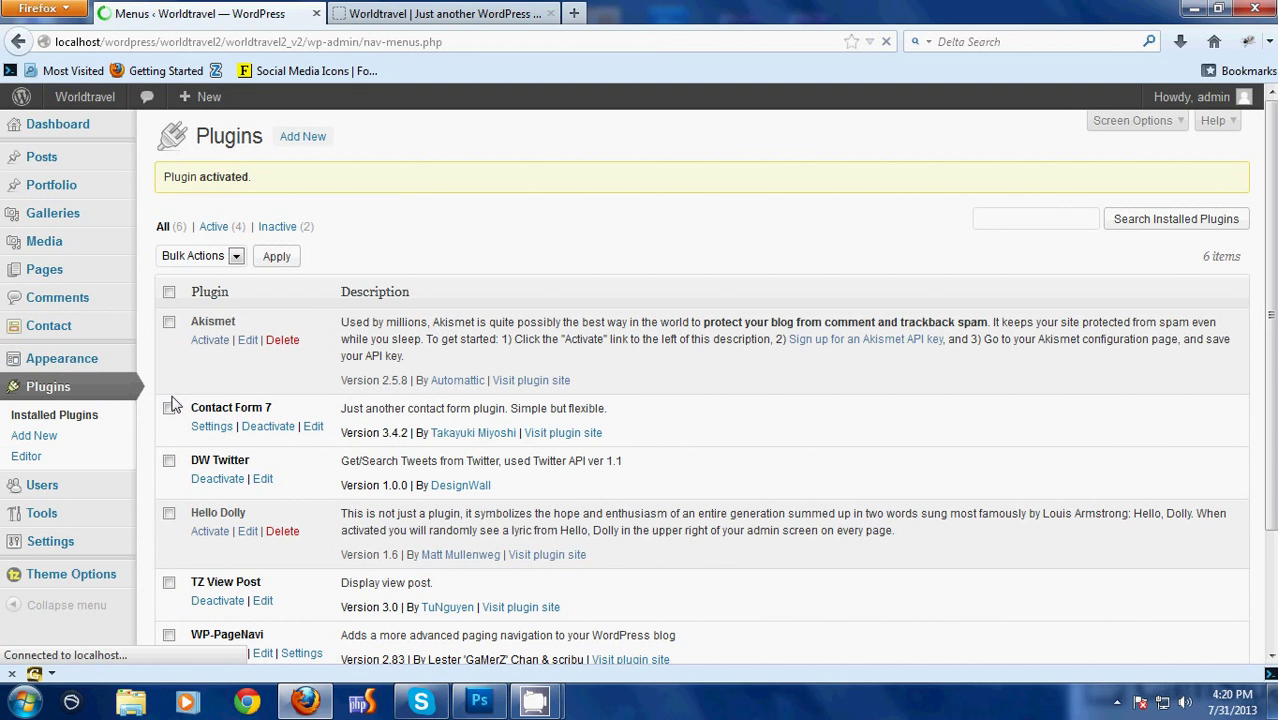
left_click(601, 198)
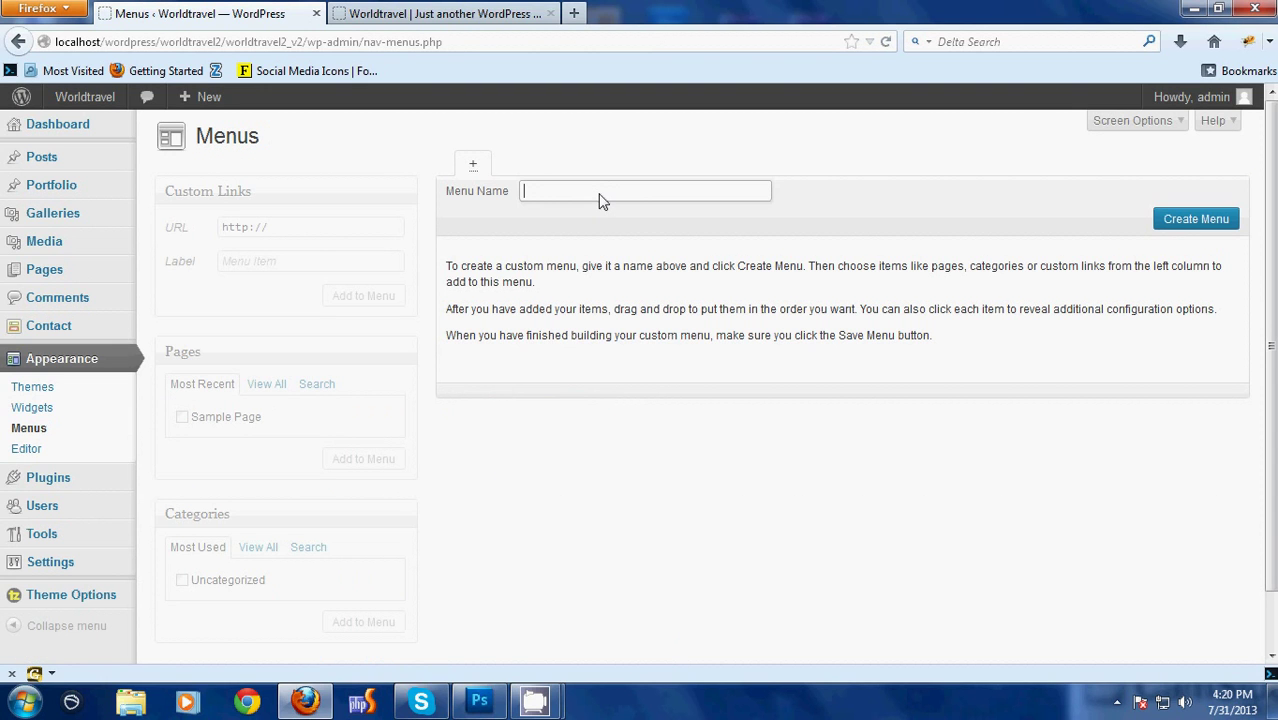
type("Mai")
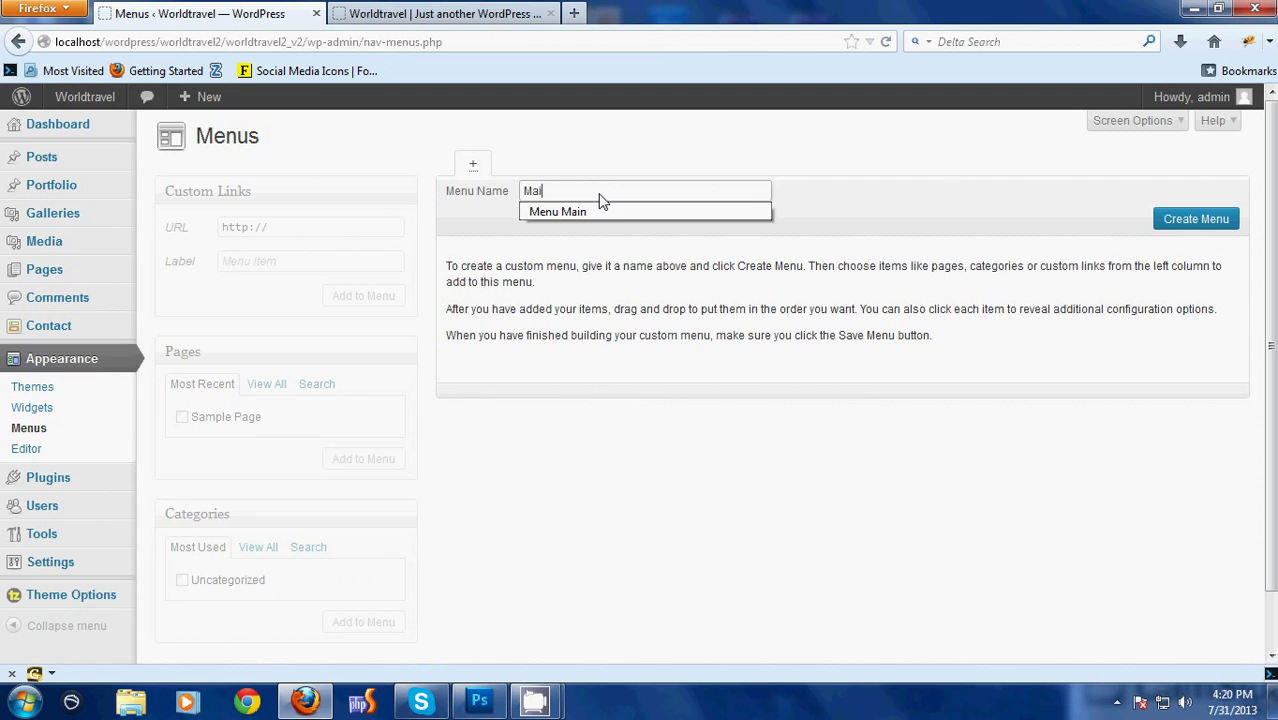
key("Down")
key("Return")
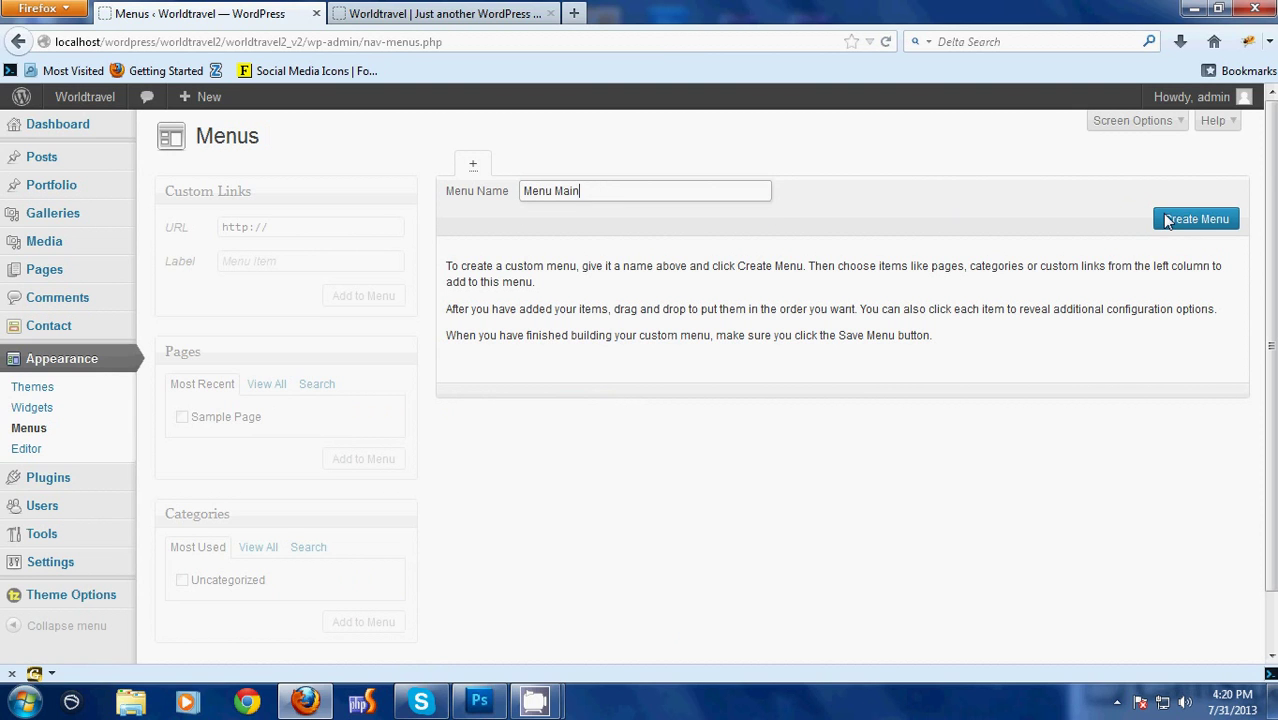
left_click(1165, 221)
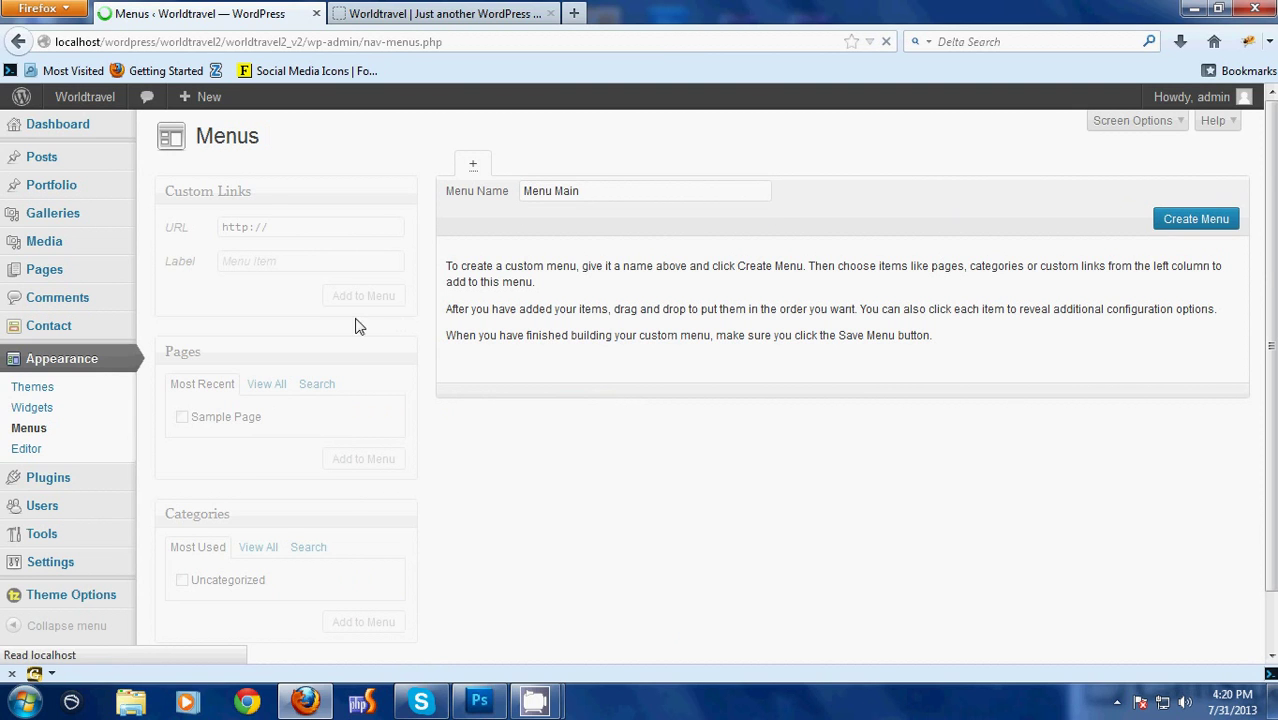
Assign Menu Main to the Primary Menu location, add Sample Page, and save the menu
left_click(395, 341)
left_click(296, 372)
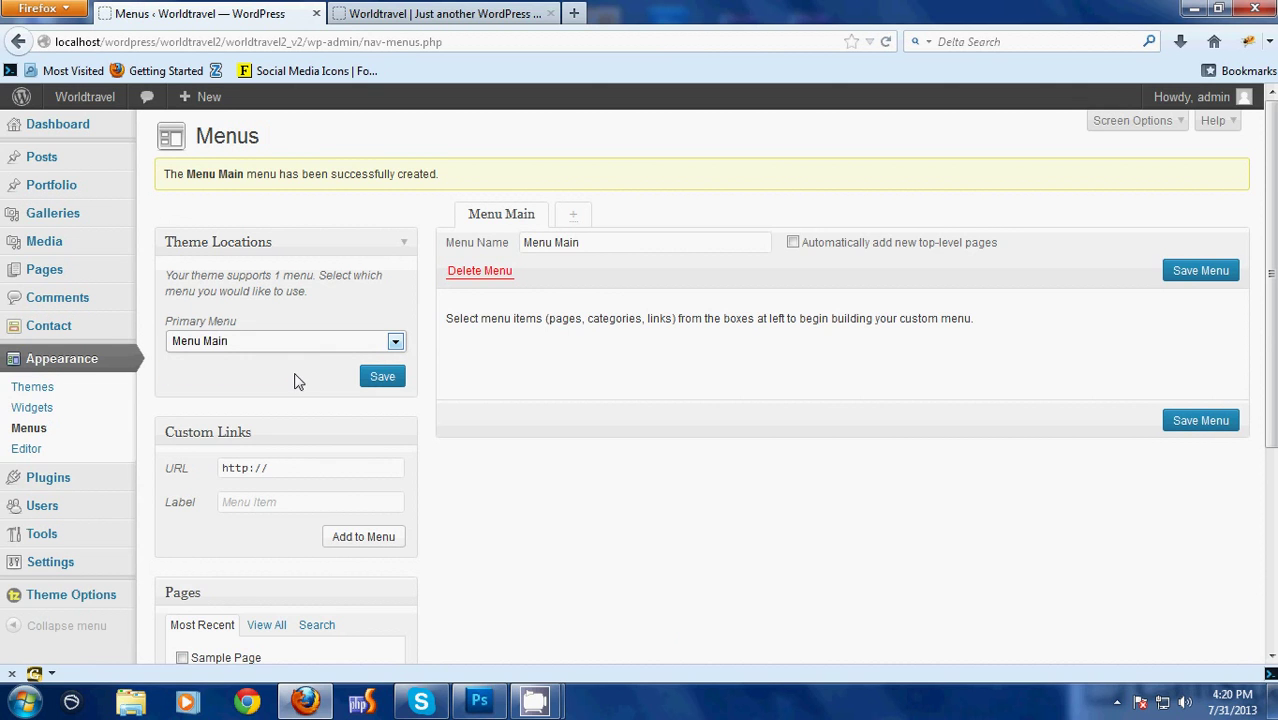
scroll(296, 381, "down", 2)
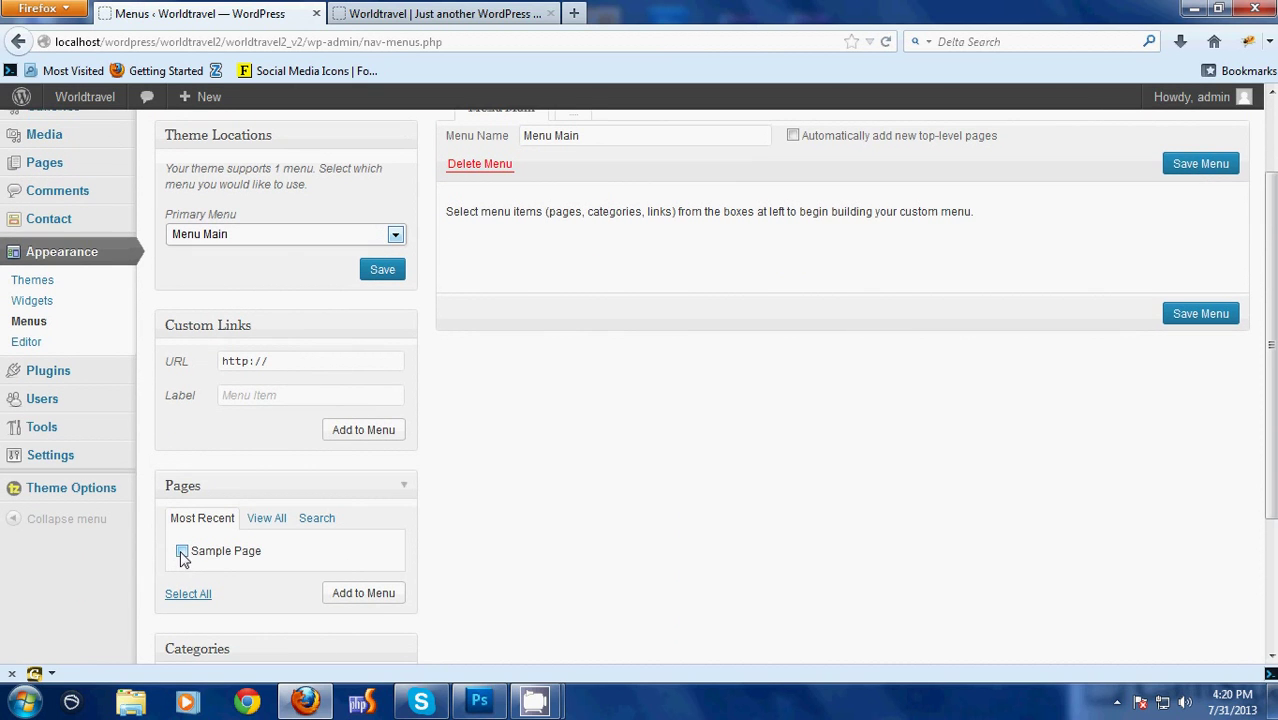
left_click(183, 556)
left_click(366, 593)
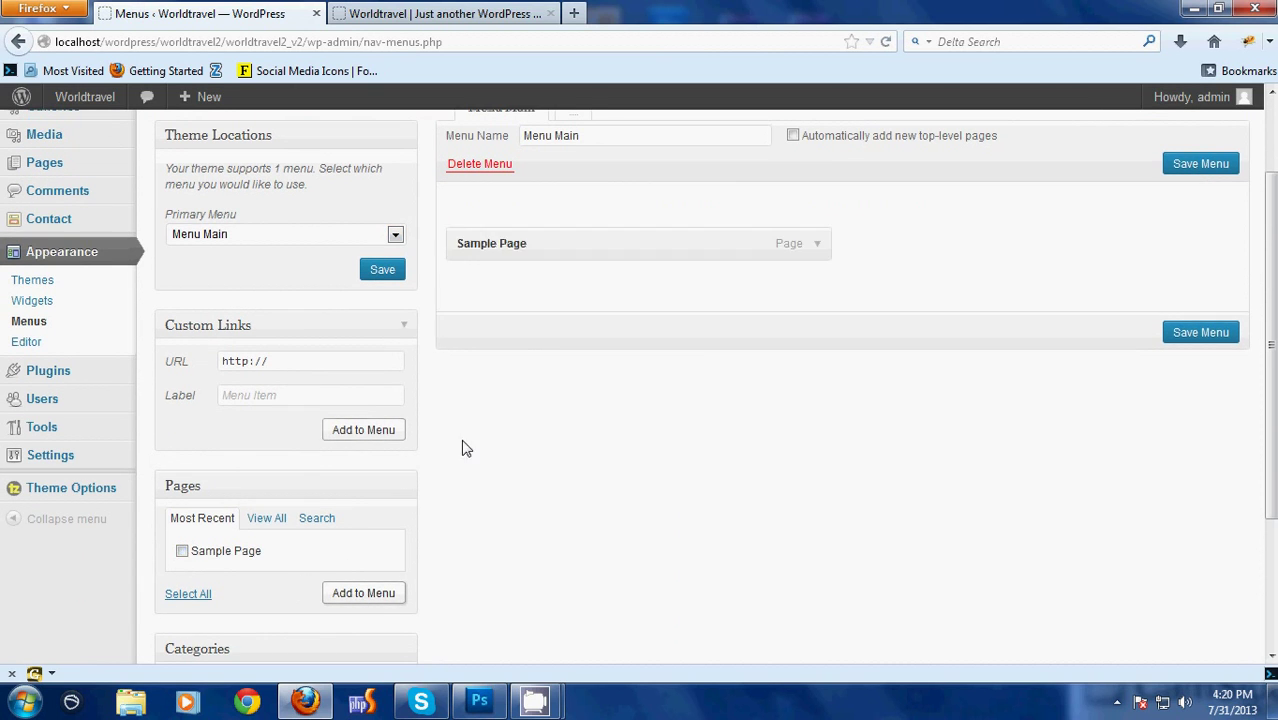
left_click(1196, 335)
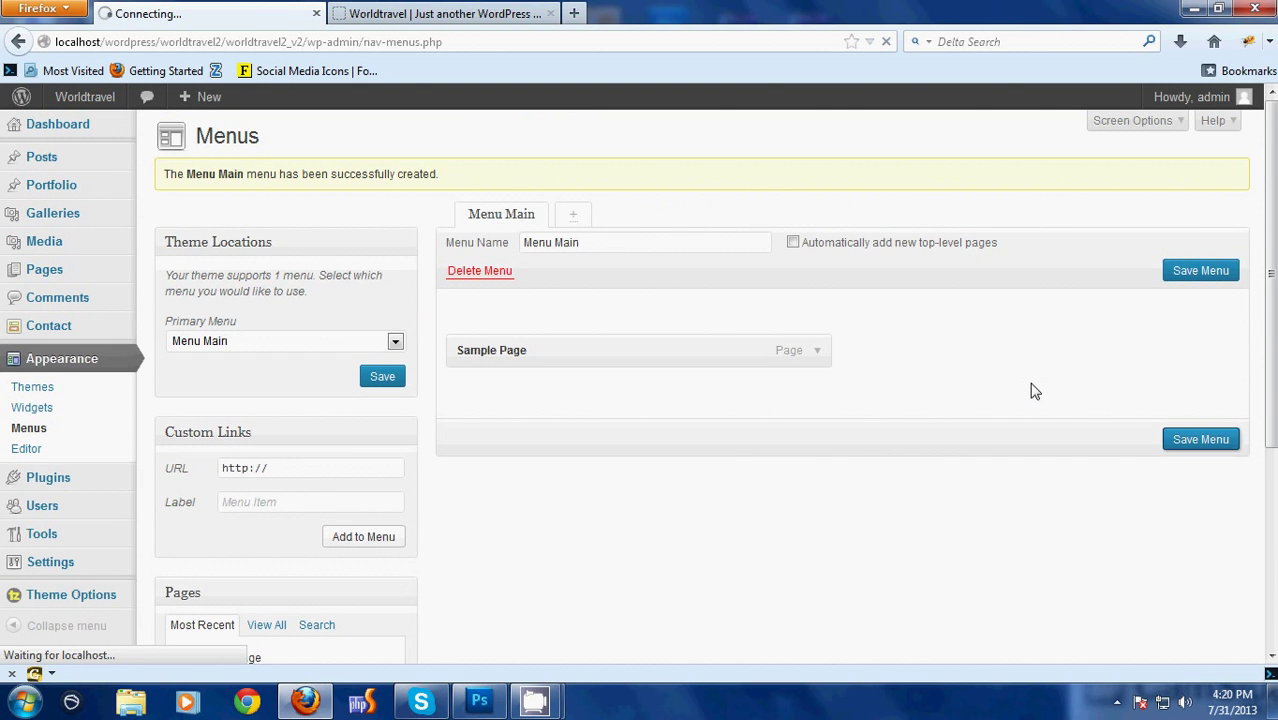
left_click(459, 12)
Reload the live site so the header shows the new Sample Page menu item
left_click(886, 42)
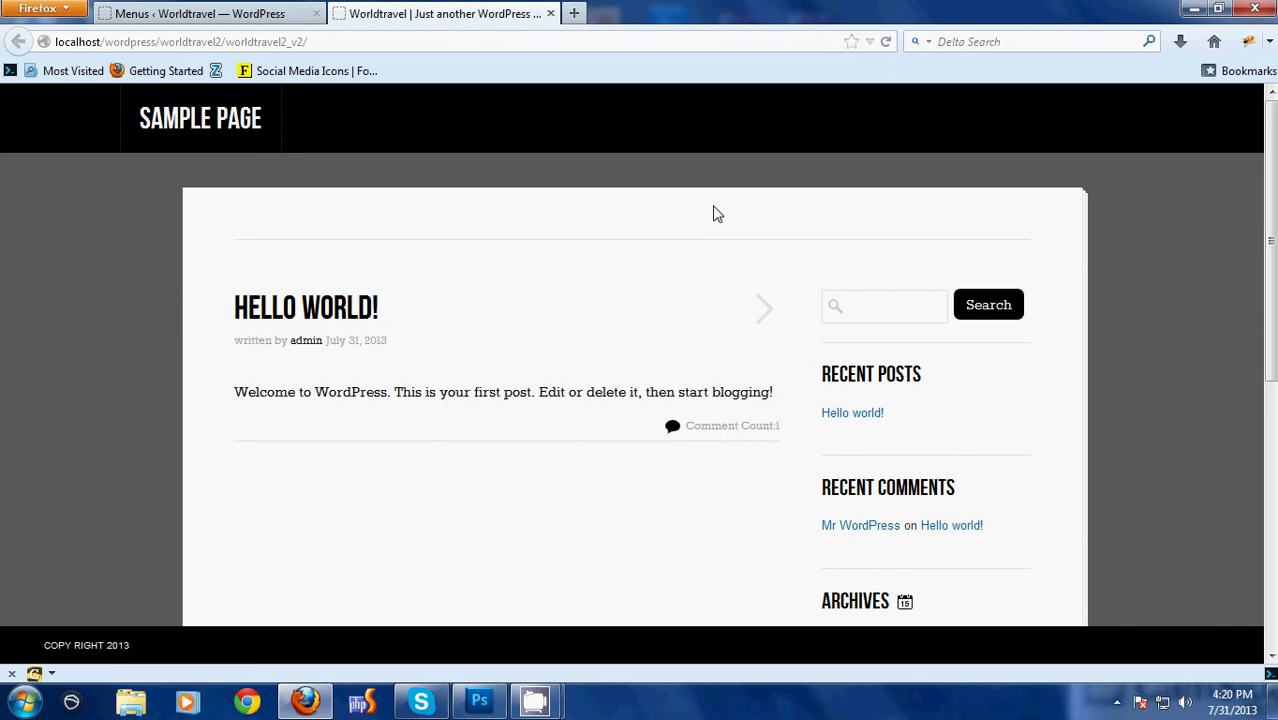
scroll(790, 485, "down", 3)
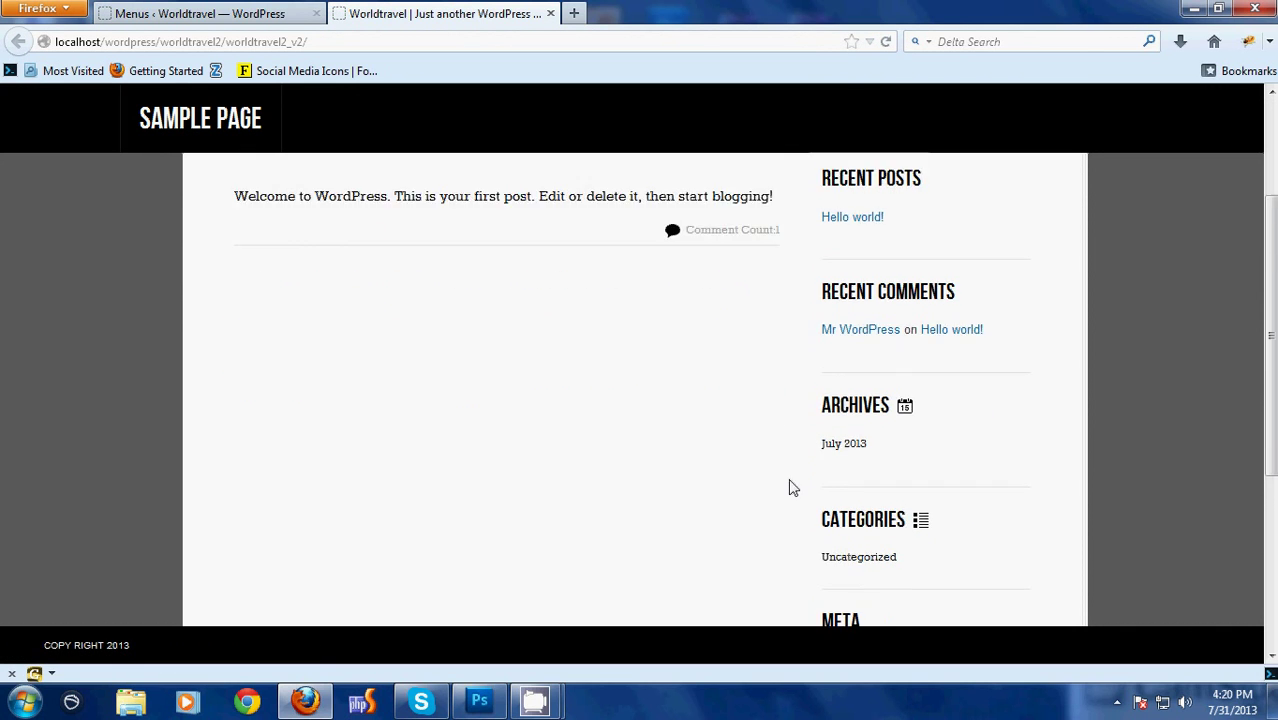
scroll(366, 420, "up", 3)
scroll(930, 380, "down", 5)
scroll(950, 549, "up", 5)
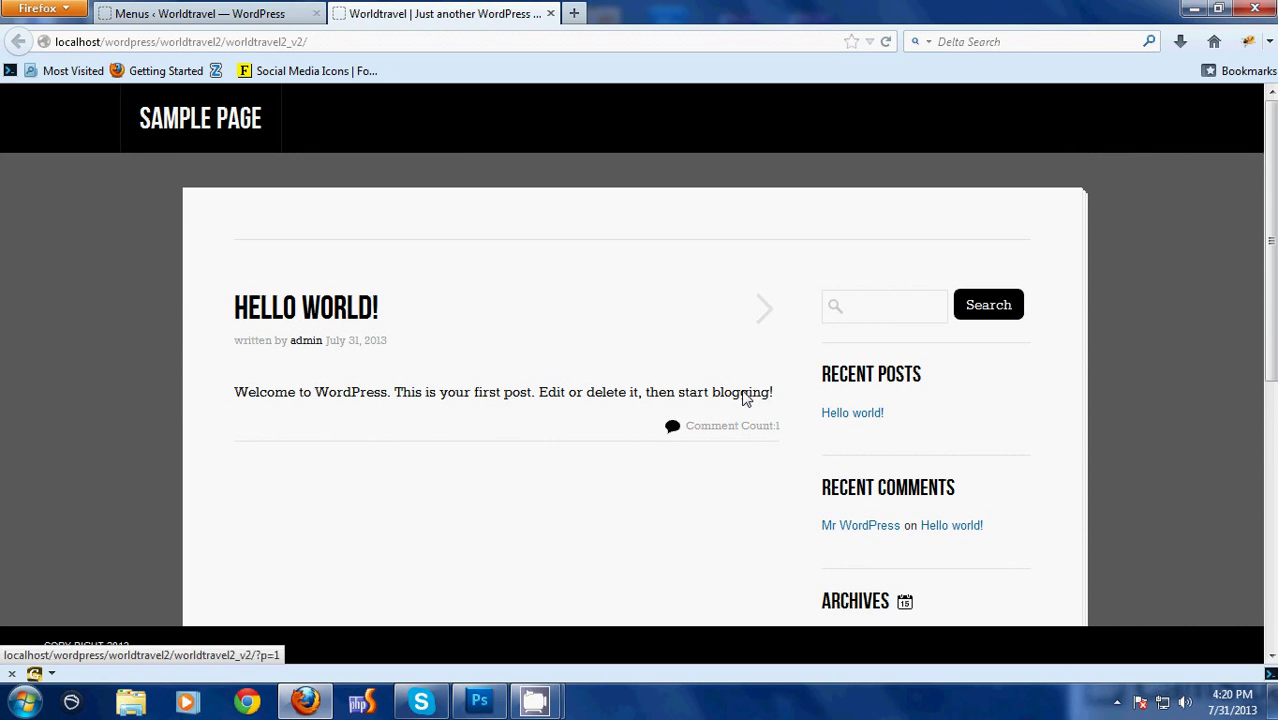
left_click_drag(741, 393, 362, 395)
left_click(277, 396)
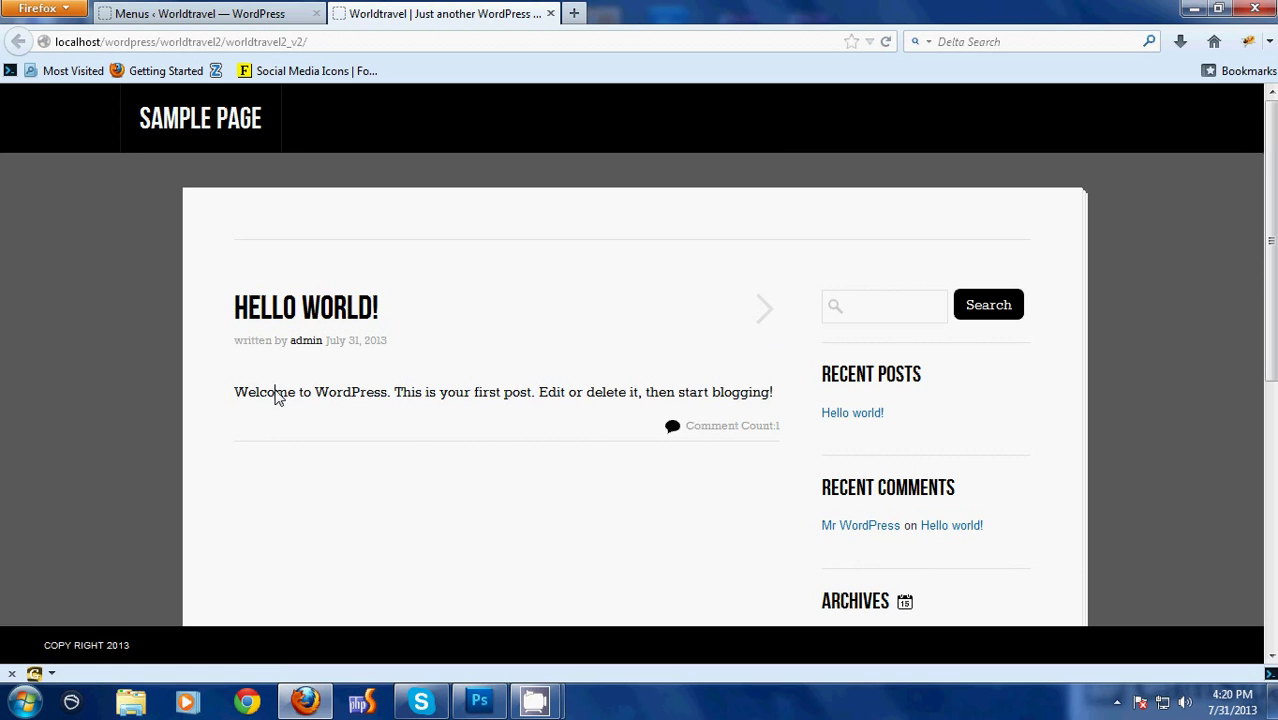
Open the Hello world! post and view its sample comment
left_click(768, 322)
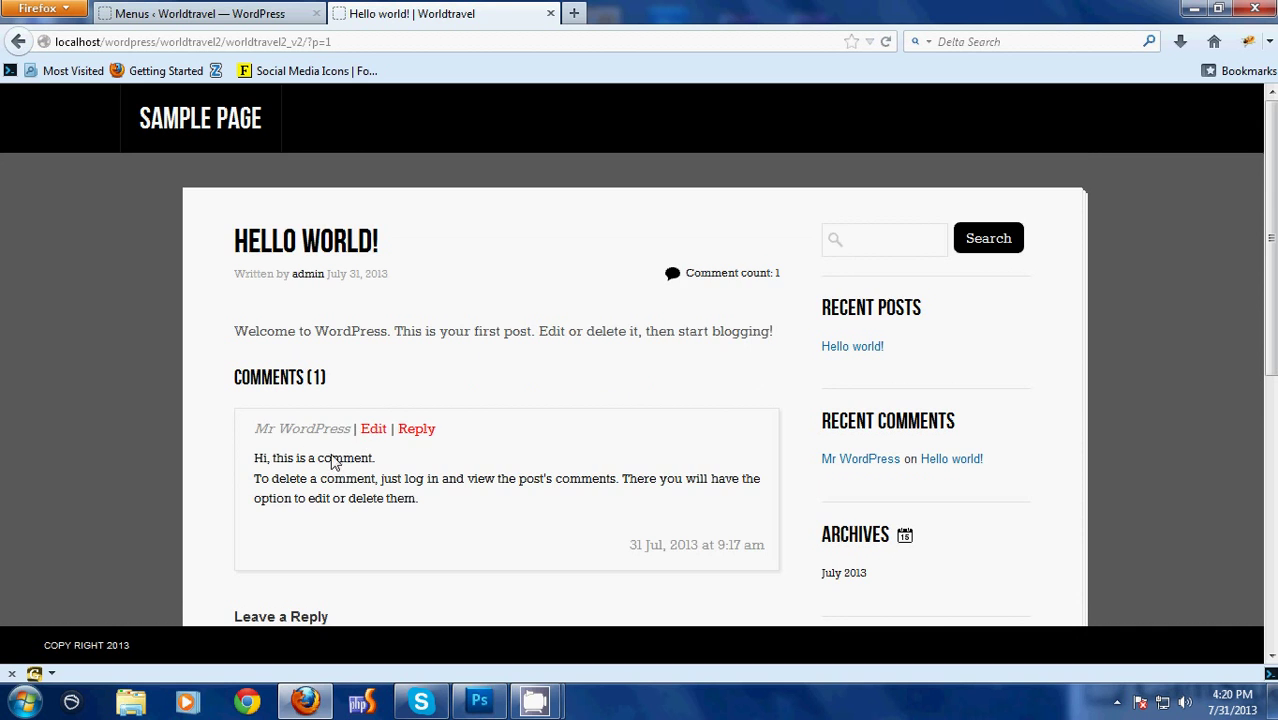
scroll(333, 462, "down", 3)
scroll(397, 448, "up", 3)
left_click_drag(258, 460, 346, 480)
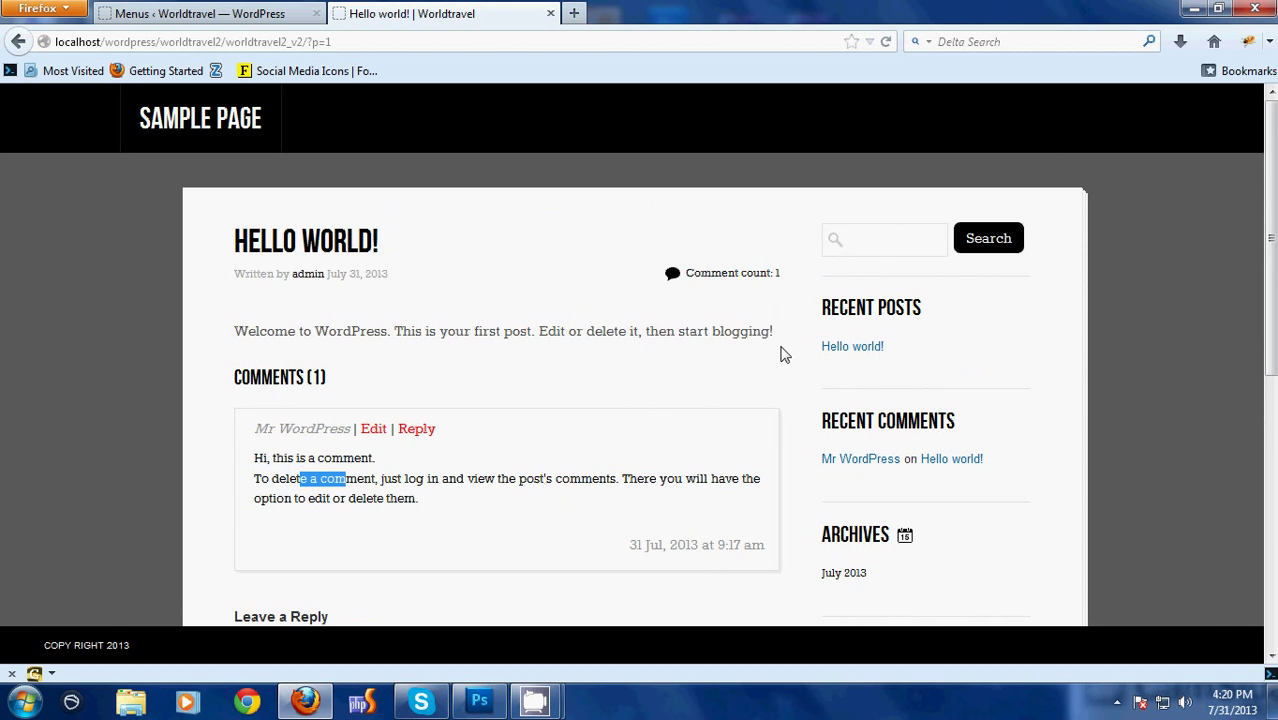
left_click(314, 346)
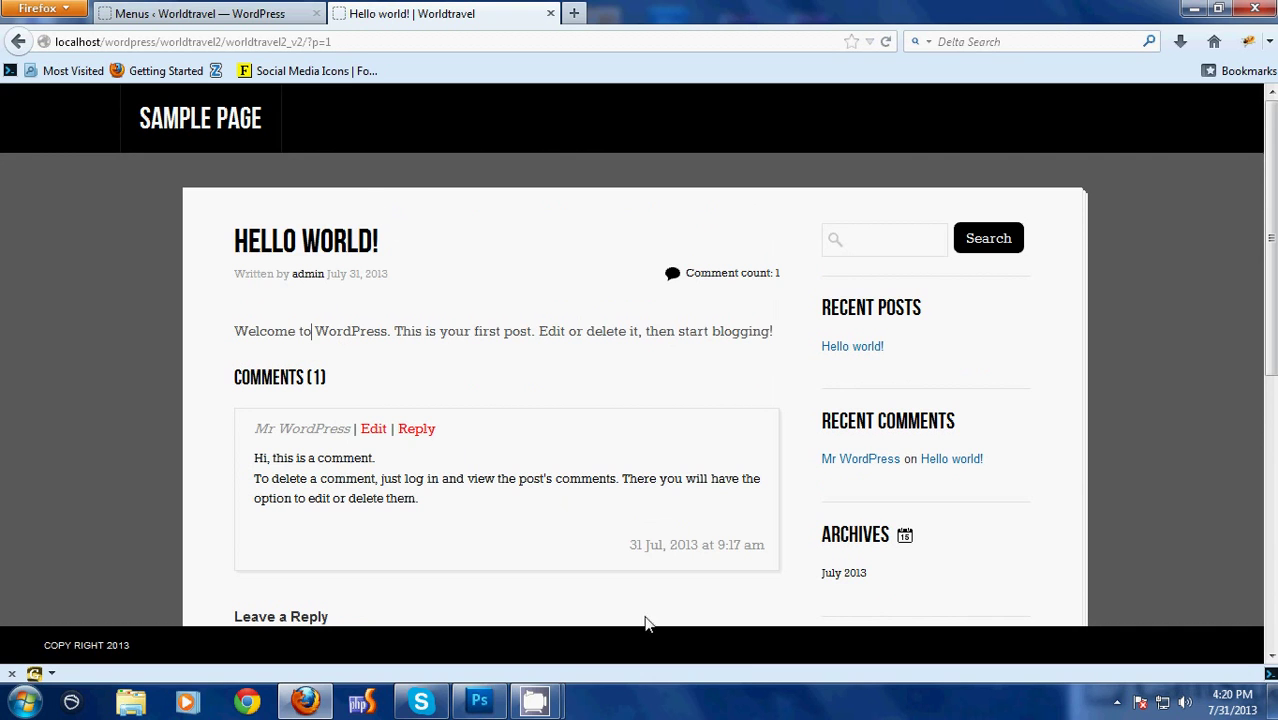
mouse_move(547, 695)
left_click(458, 624)
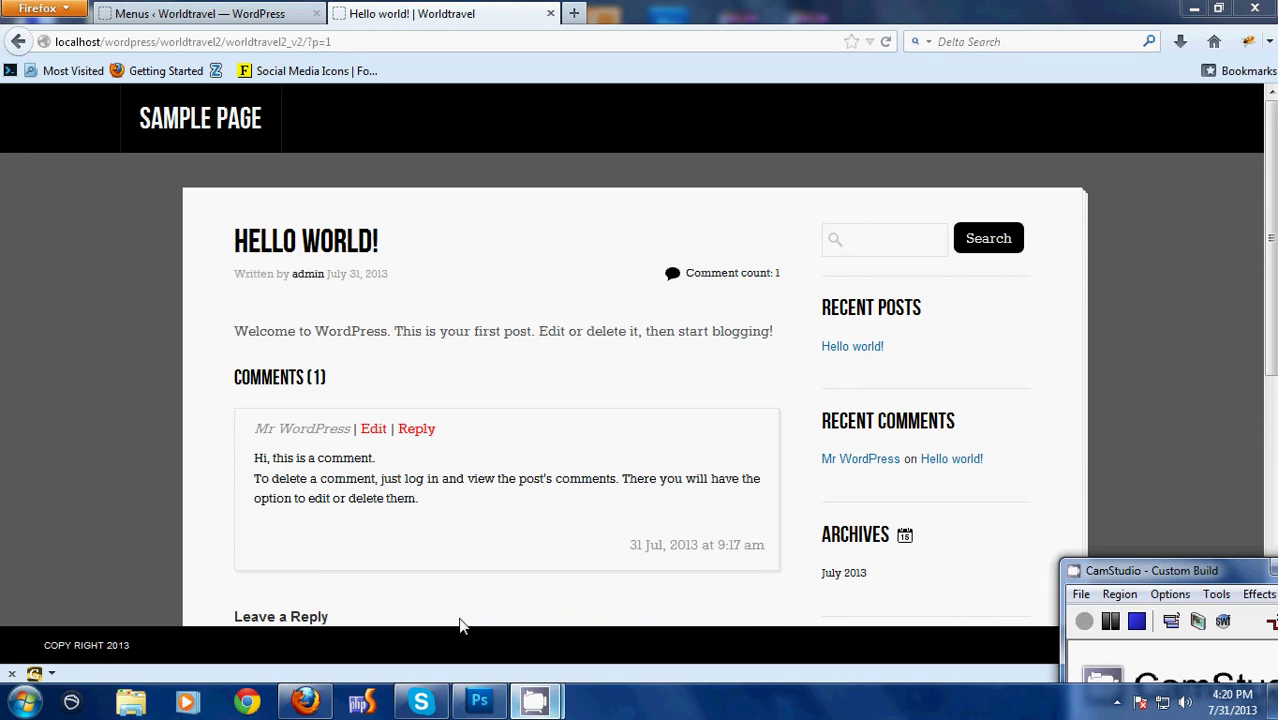